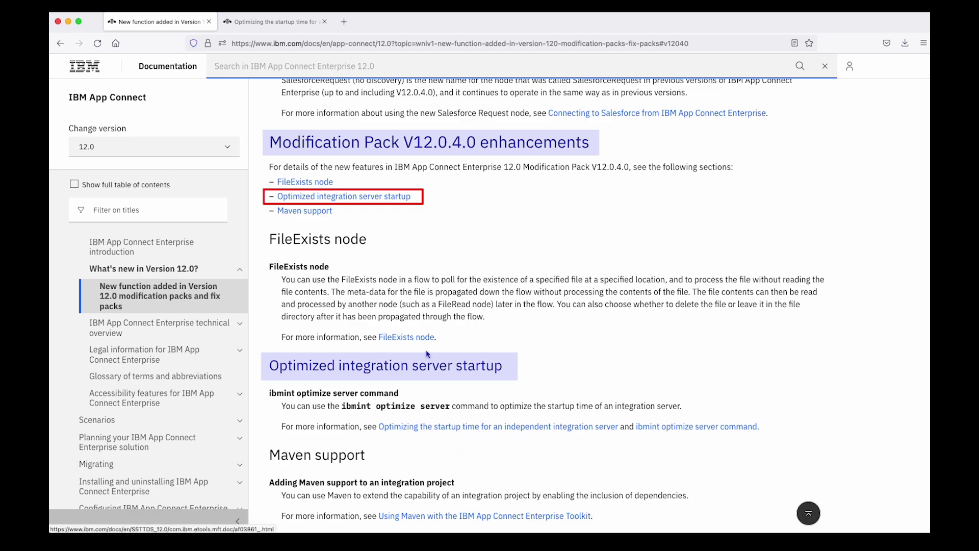
- Switch to the 'Optimizing the startup time' documentation article and read it
click(290, 21)
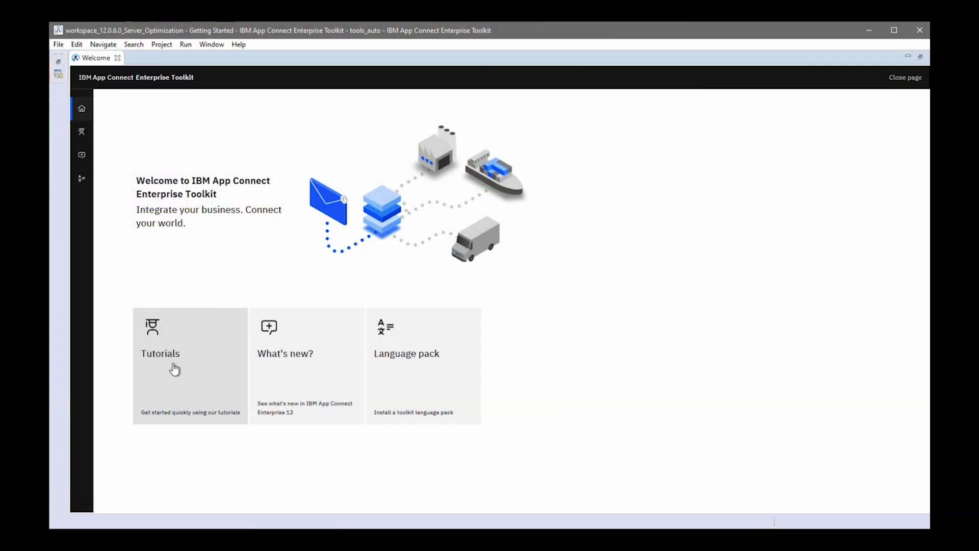
- Find the startup-time optimization tutorial in the Tutorials gallery using the Optimize tag
click(175, 368)
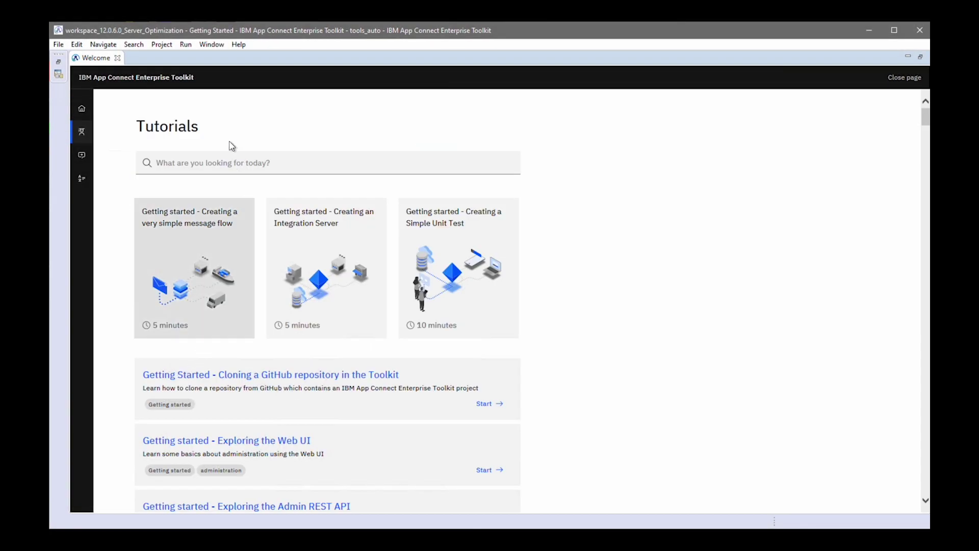
click(225, 162)
text(o)
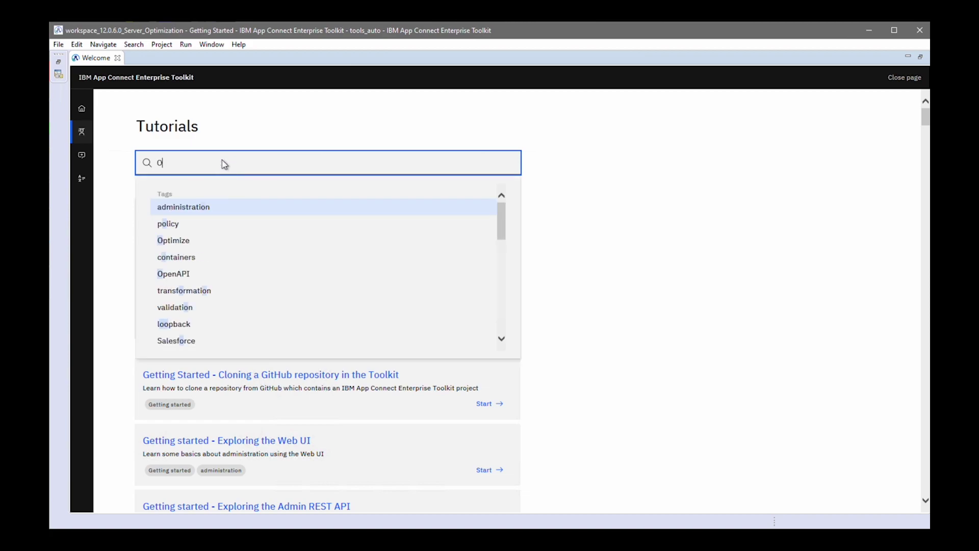
text(p)
click(181, 207)
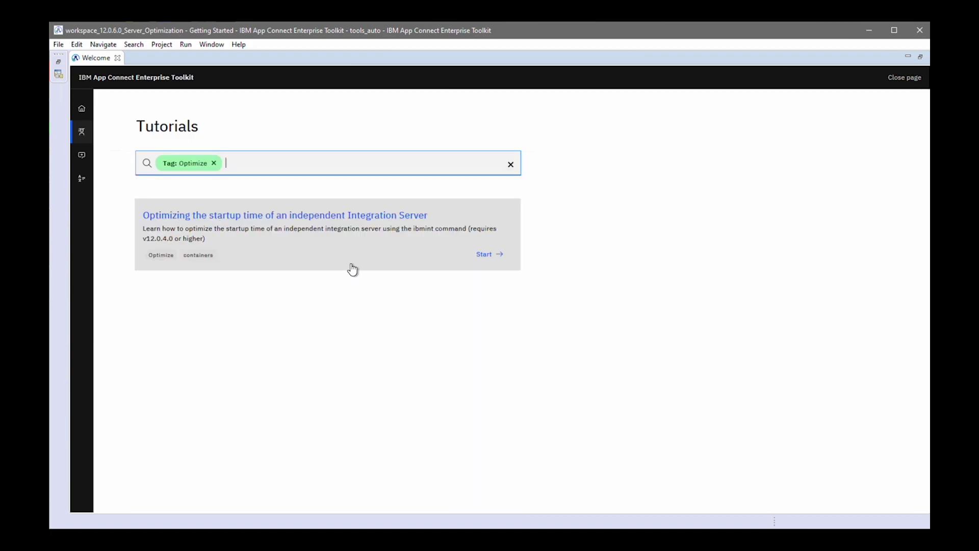
click(302, 241)
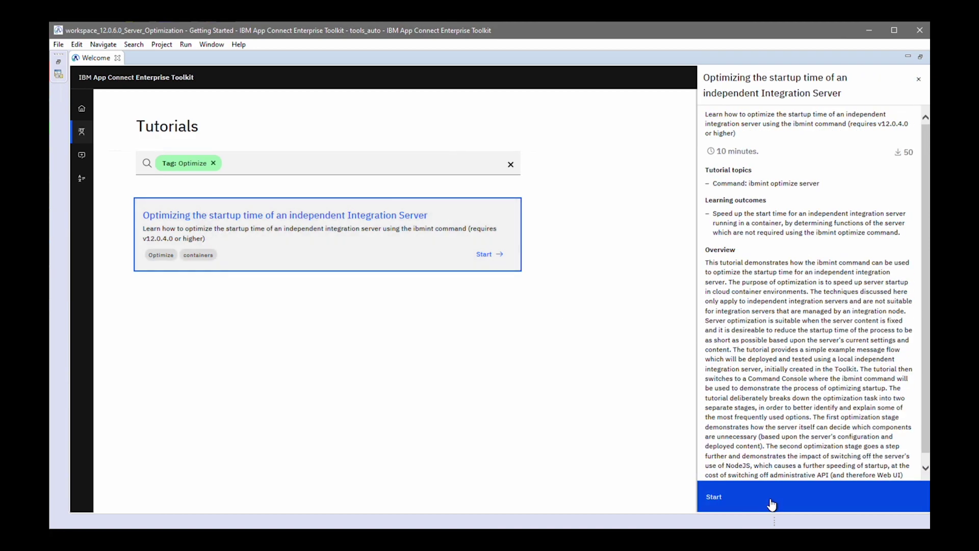
- Start the tutorial and show its project-import step in the Tutorial Steps View
click(775, 500)
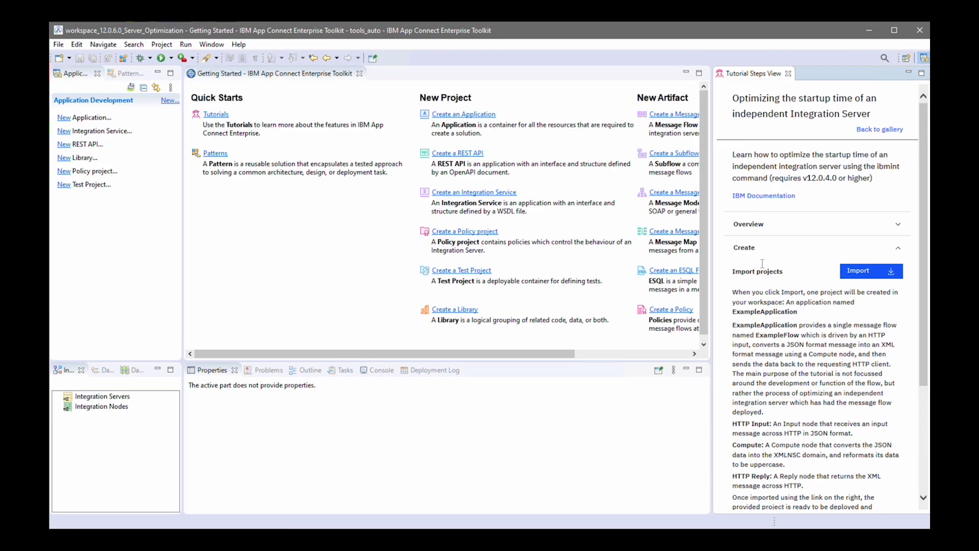
click(824, 229)
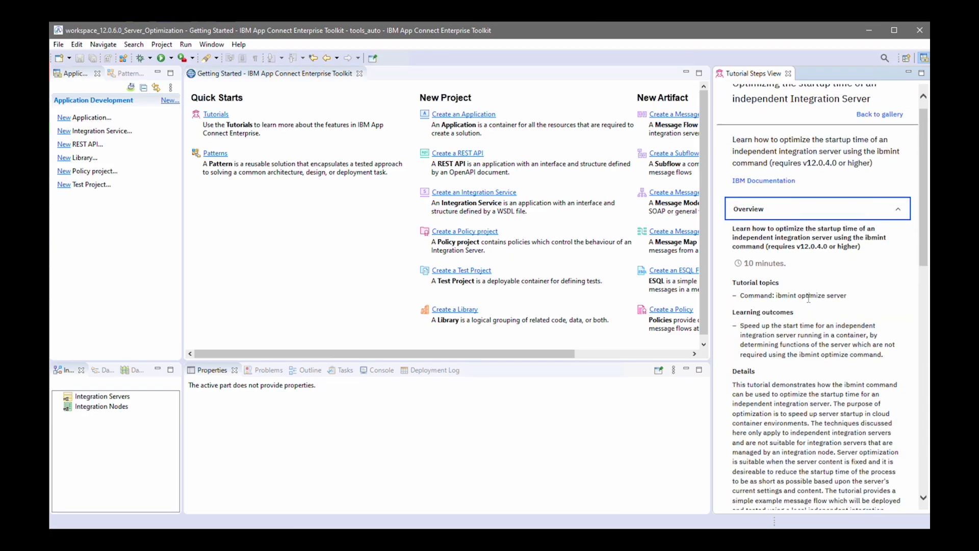
scroll(823, 233, down, 5)
scroll(823, 233, up, 5)
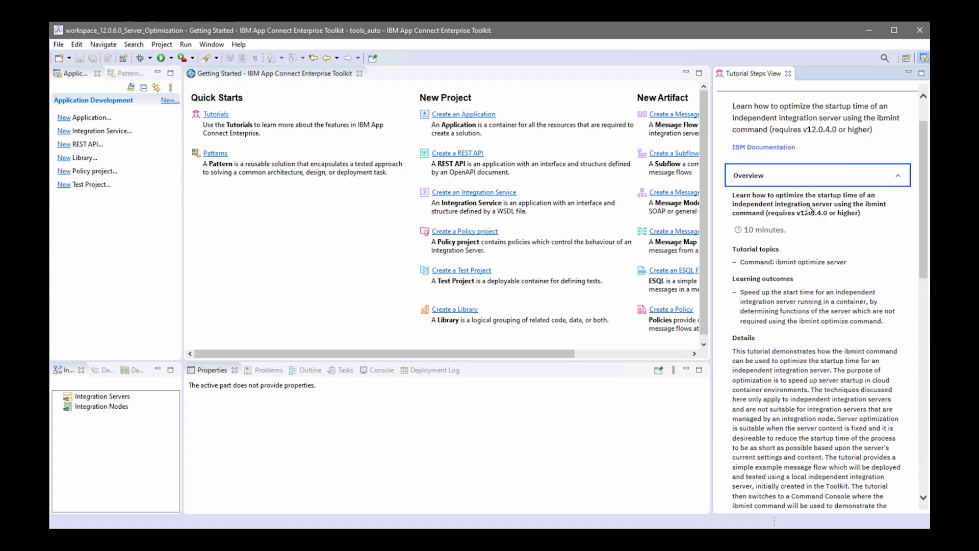
click(817, 176)
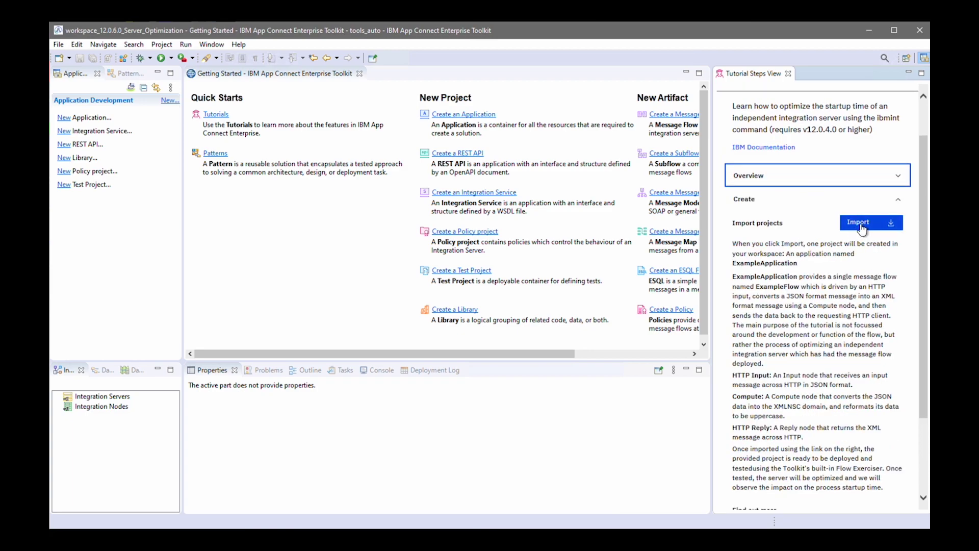
- Import ExampleApplication and expand its Flows folder to reveal ExampleFlow.msgflow
click(862, 224)
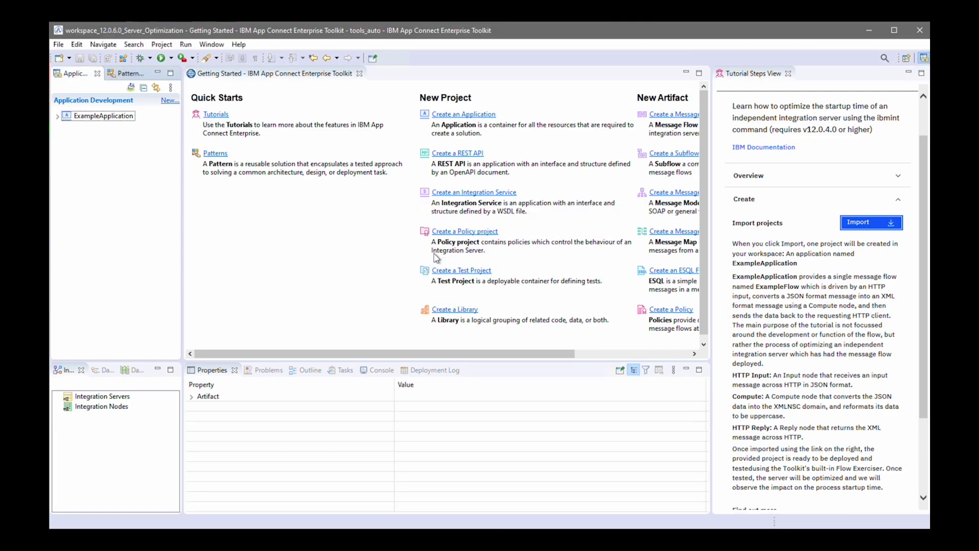
click(68, 127)
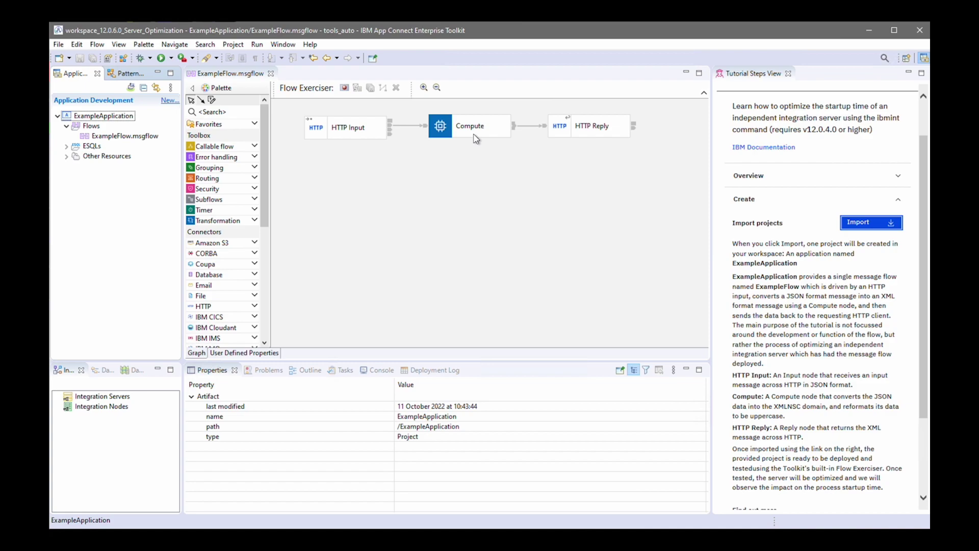
- Enable 'Use a new console log file when the TEST_SERVER is started' in Connection Settings preferences
click(282, 44)
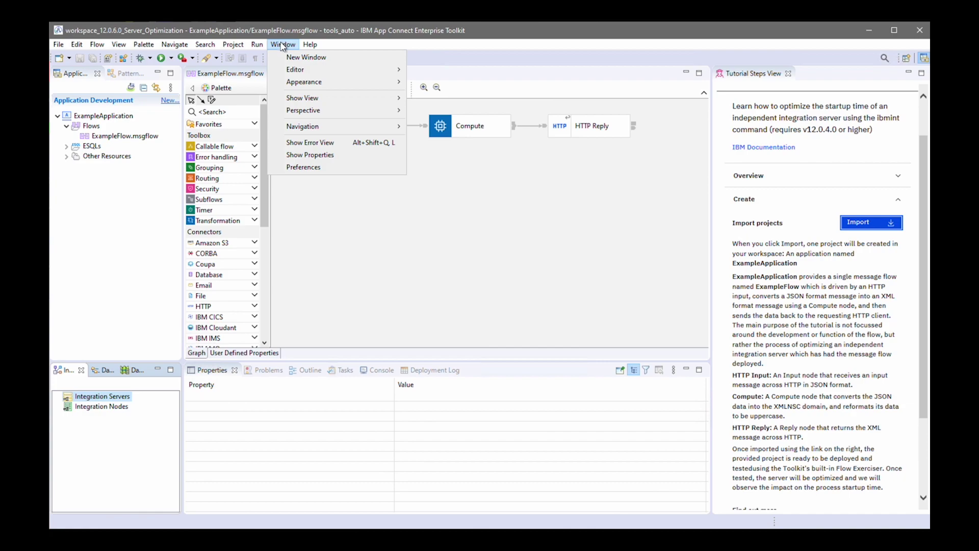
click(308, 169)
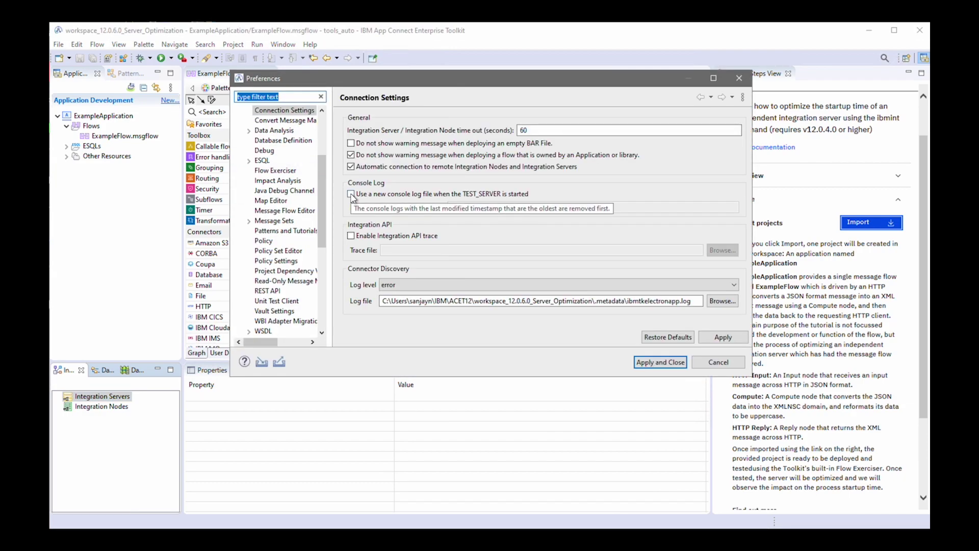
click(352, 193)
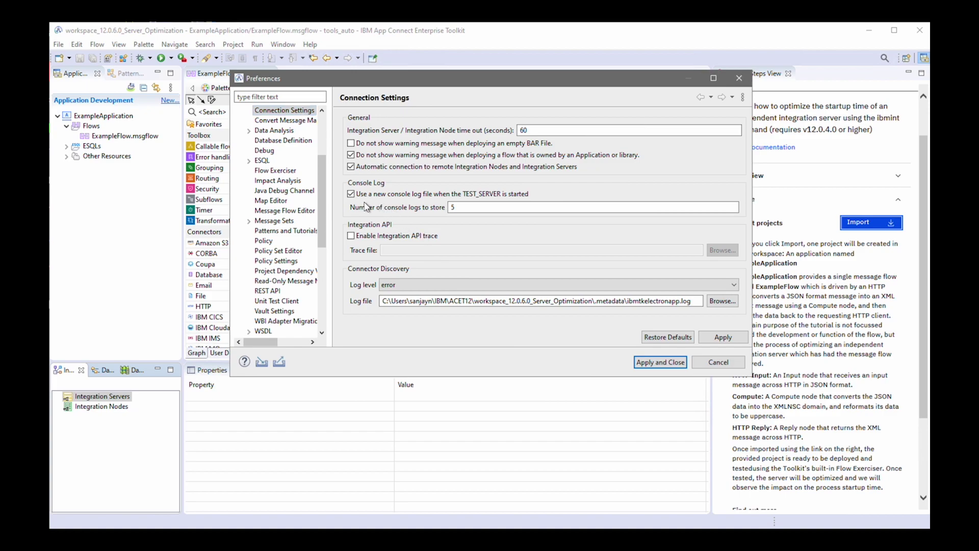
click(660, 362)
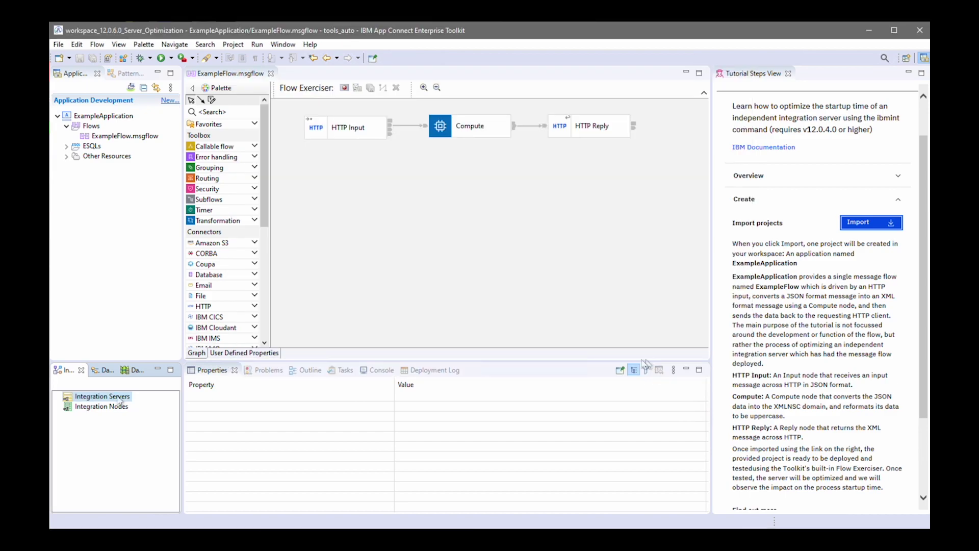
- Create and start local server TEST_SERVER, then view its console log showing a 14-second startup
right_click(121, 399)
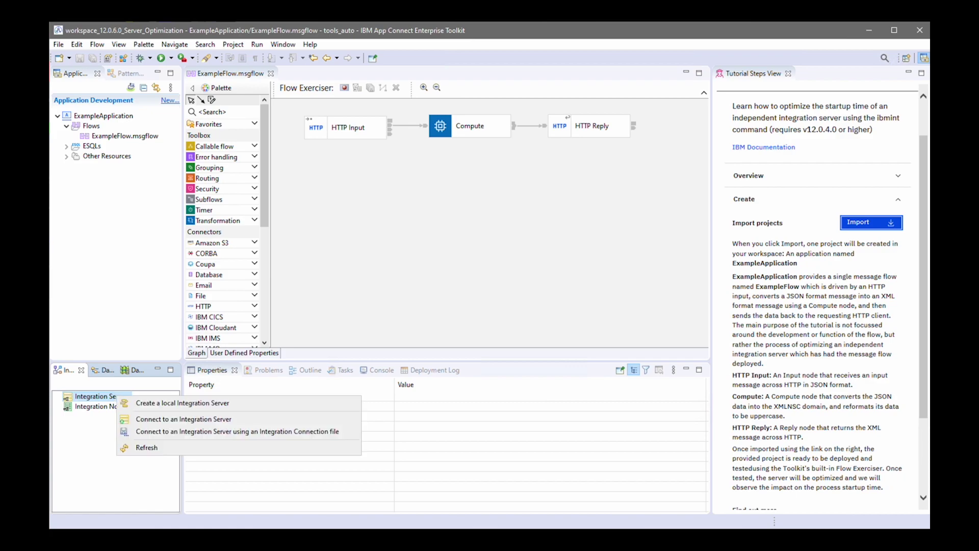
click(155, 405)
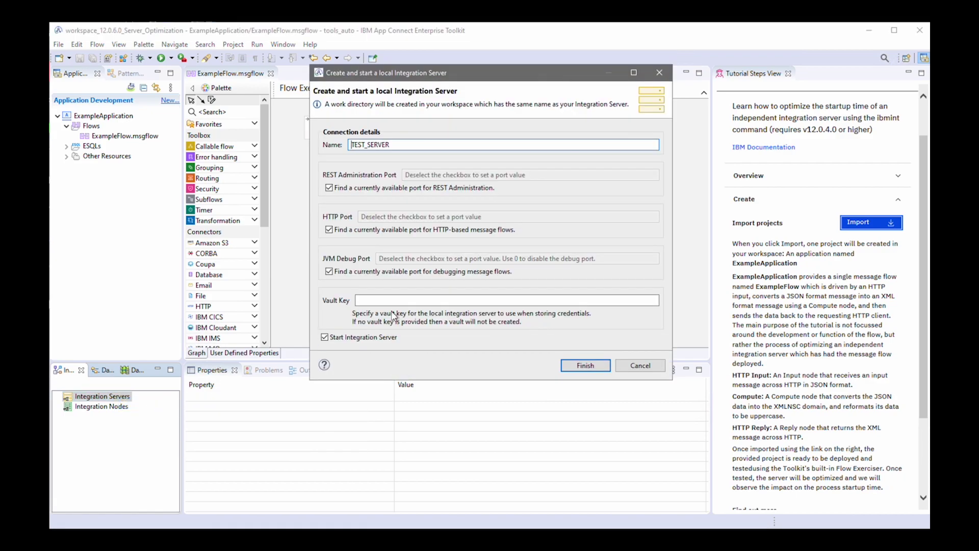
click(585, 365)
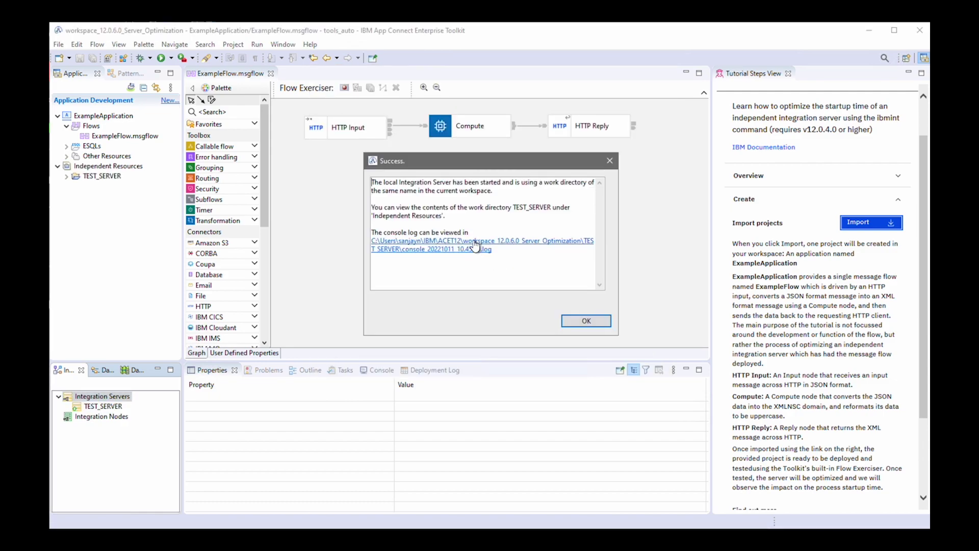
click(475, 240)
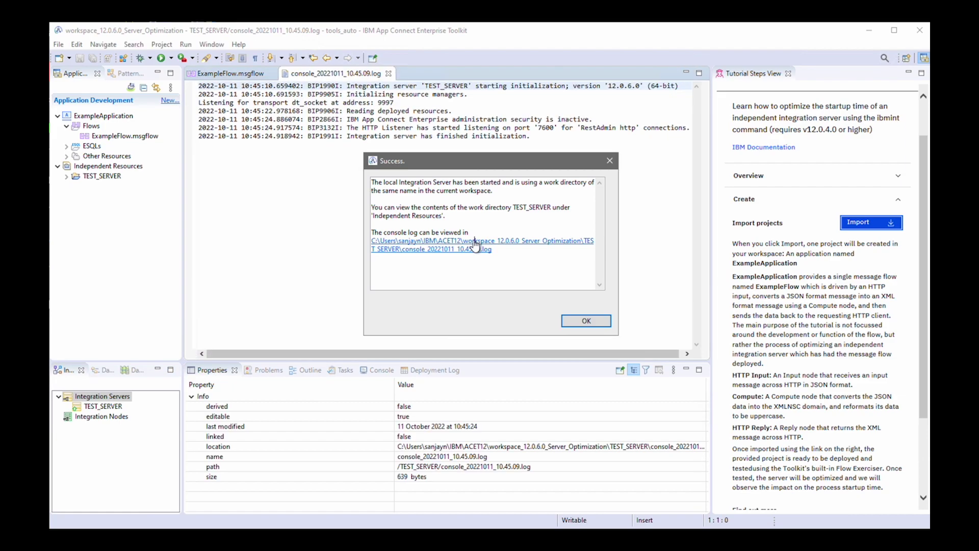
click(586, 321)
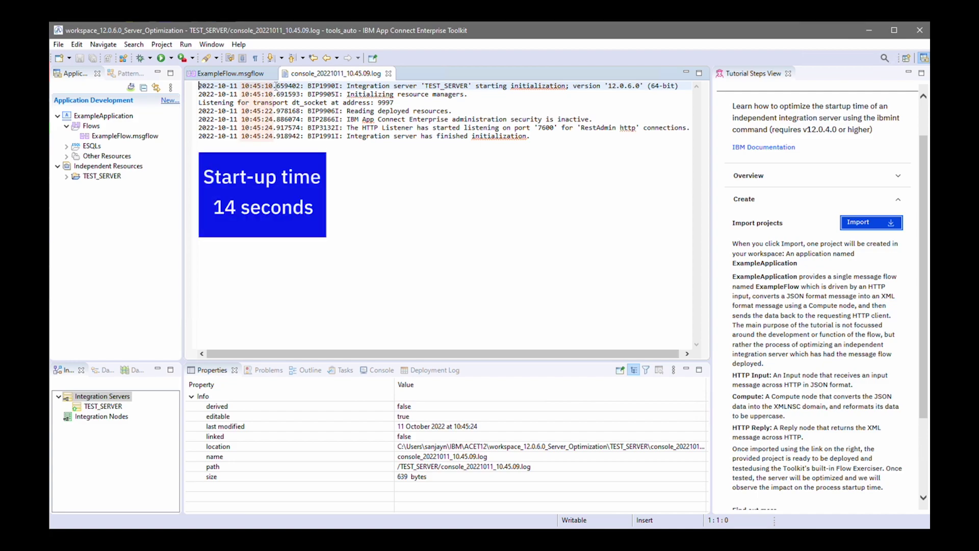
- Start a Flow Exerciser recording on ExampleFlow and select saved test message 'new message 1'
click(230, 73)
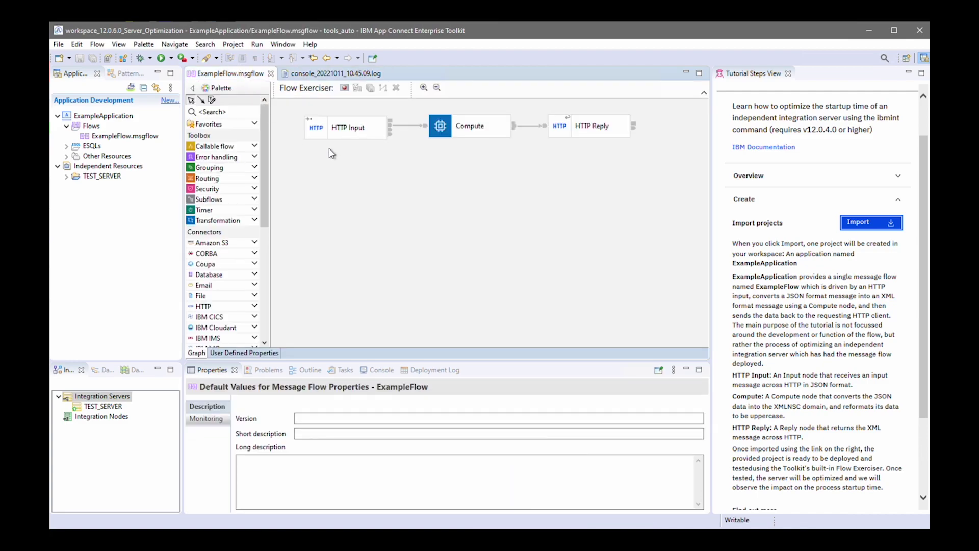
click(345, 89)
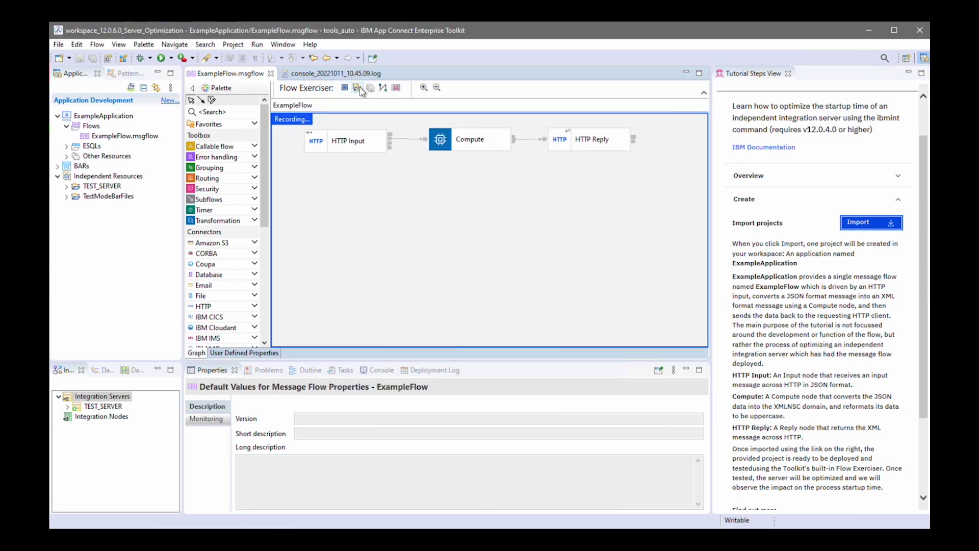
click(357, 87)
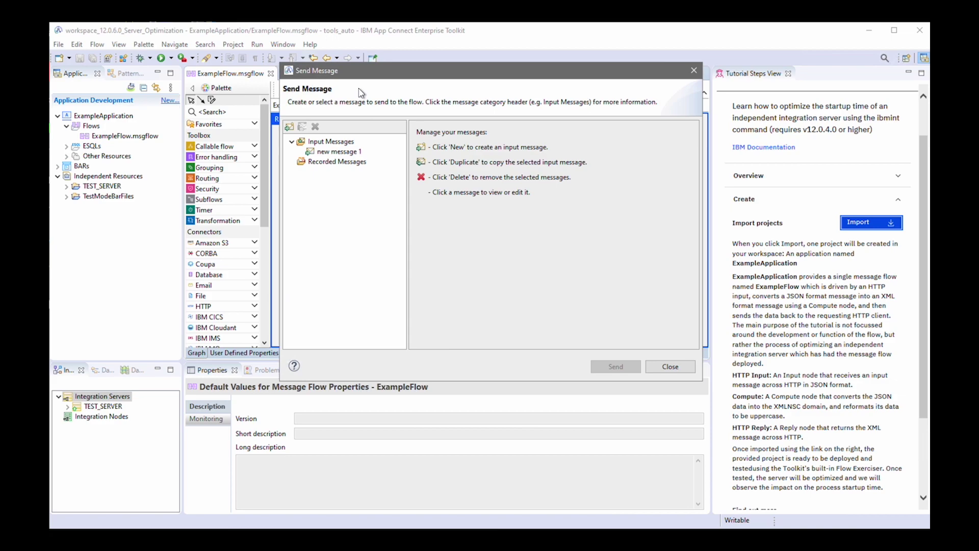
click(337, 151)
right_click(336, 152)
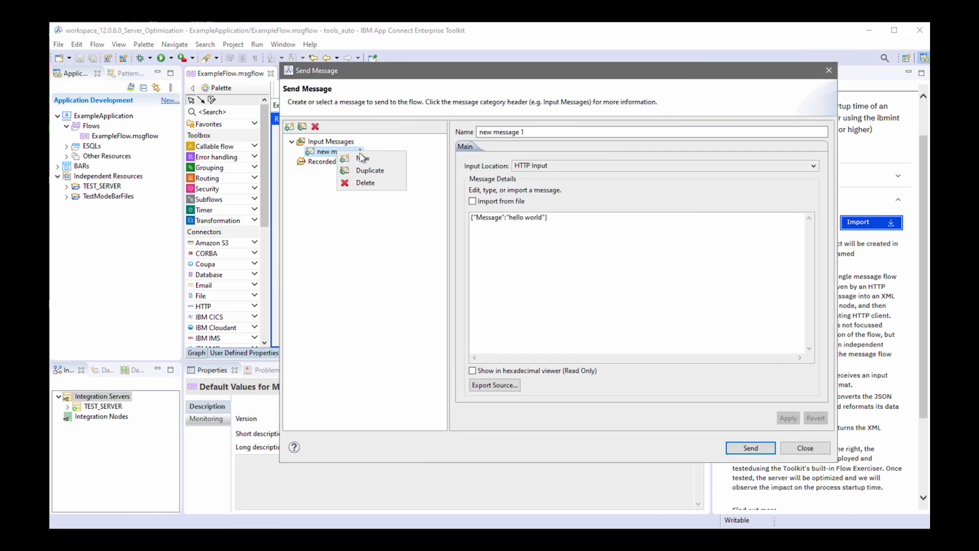
click(560, 257)
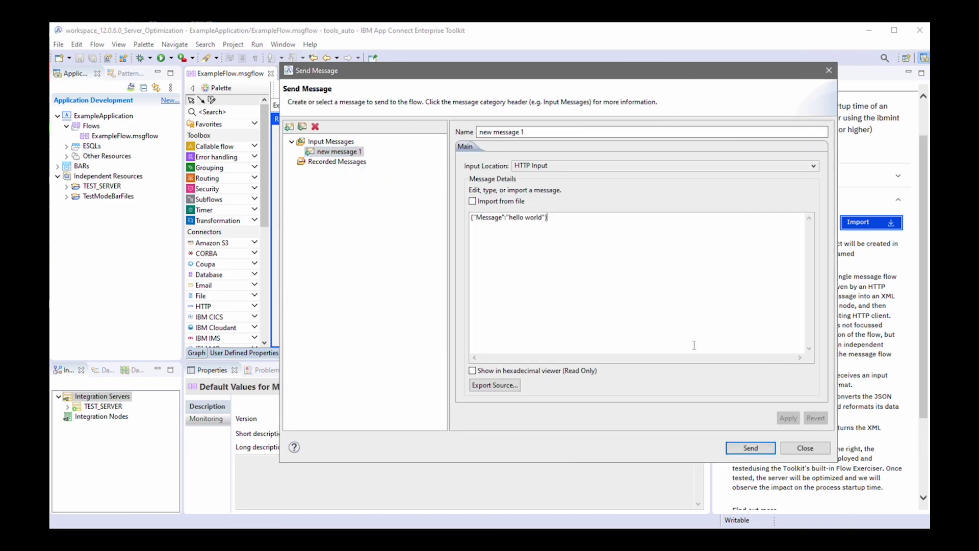
- Send the hello world message and view the uppercase HELLO WORLD XML reply
click(750, 448)
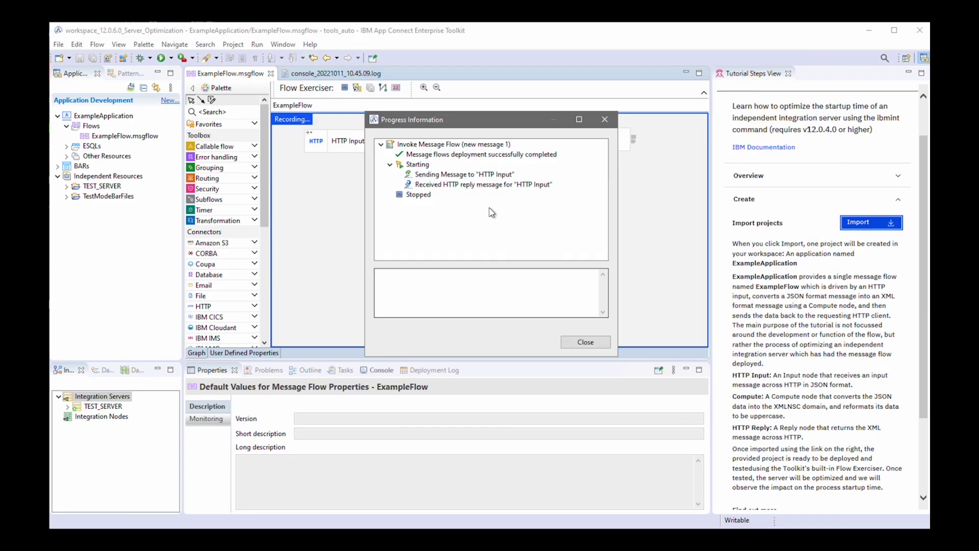
click(482, 184)
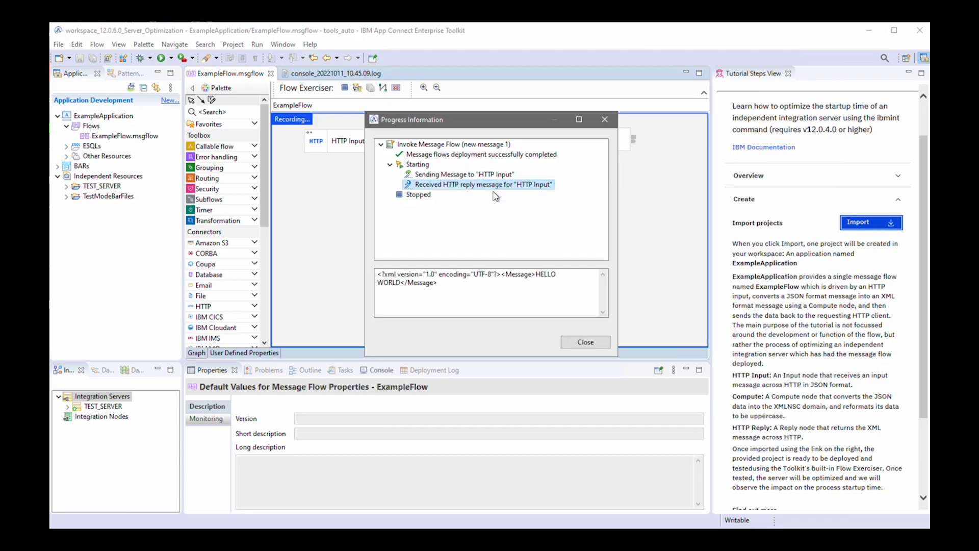
click(585, 342)
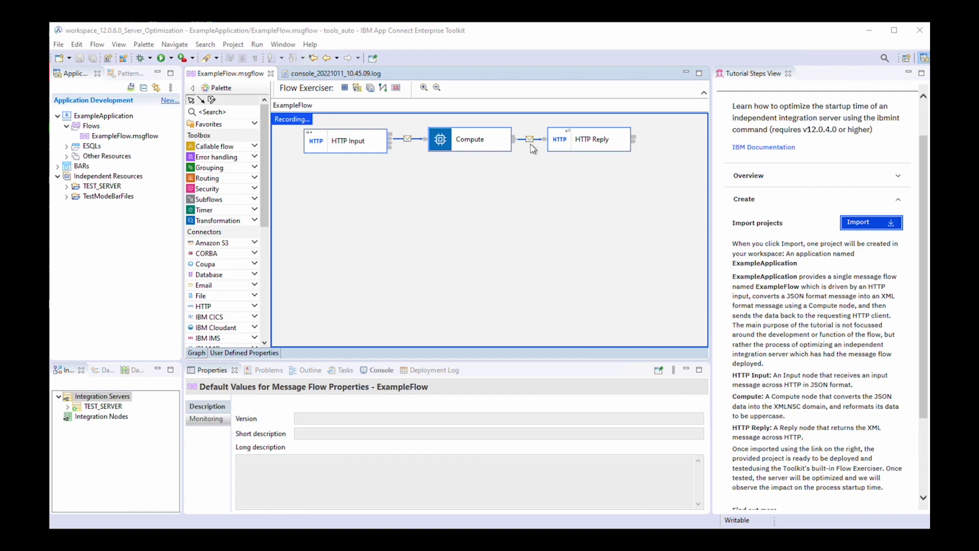
- Stop the recording, confirm clearing messages, and expand TEST_SERVER's deployed resources
click(346, 90)
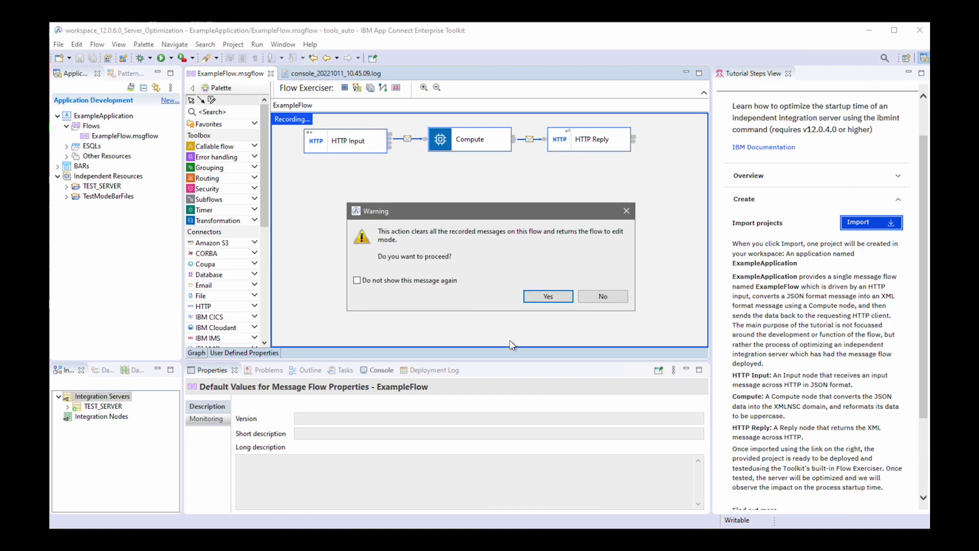
click(549, 296)
click(69, 406)
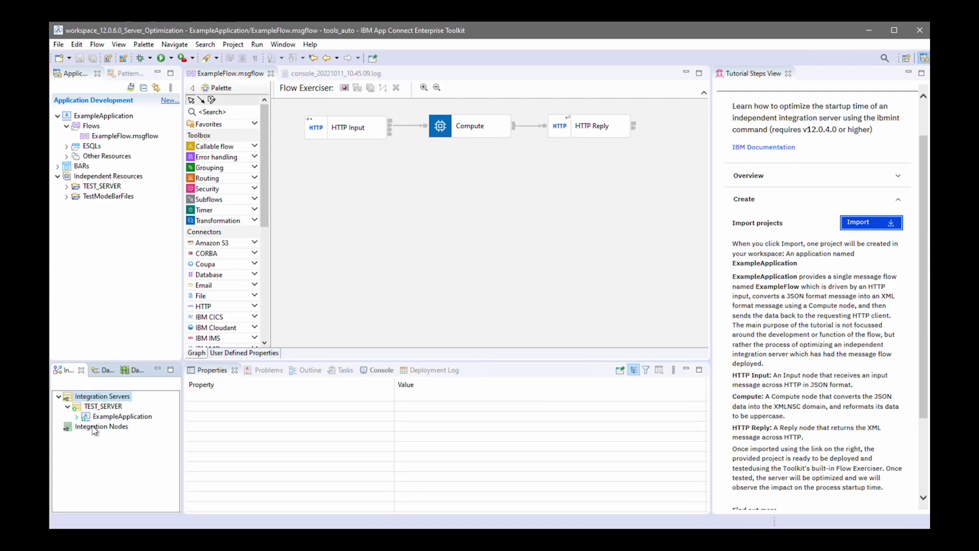
- List ExampleApplication's deployed files, view the console log, and refresh the TEST_SERVER project
click(77, 417)
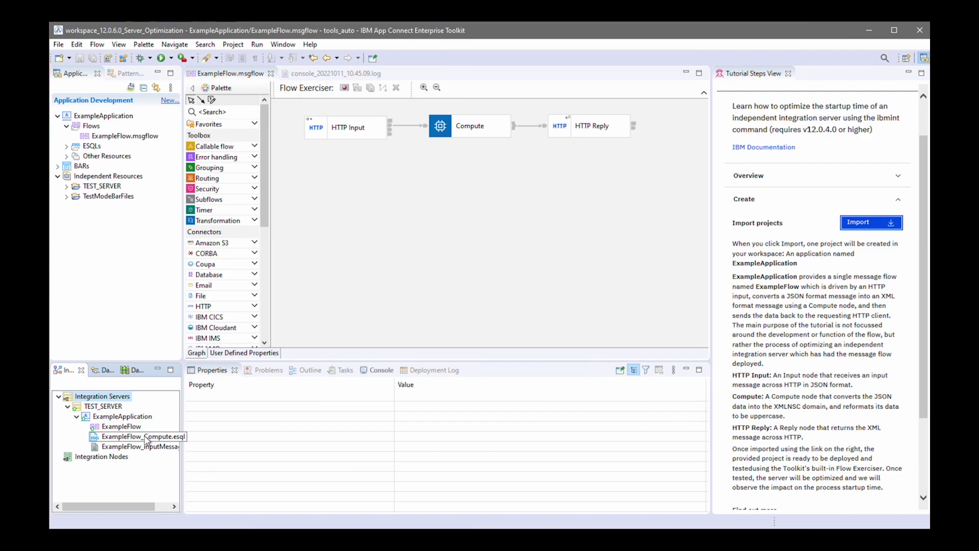
click(329, 73)
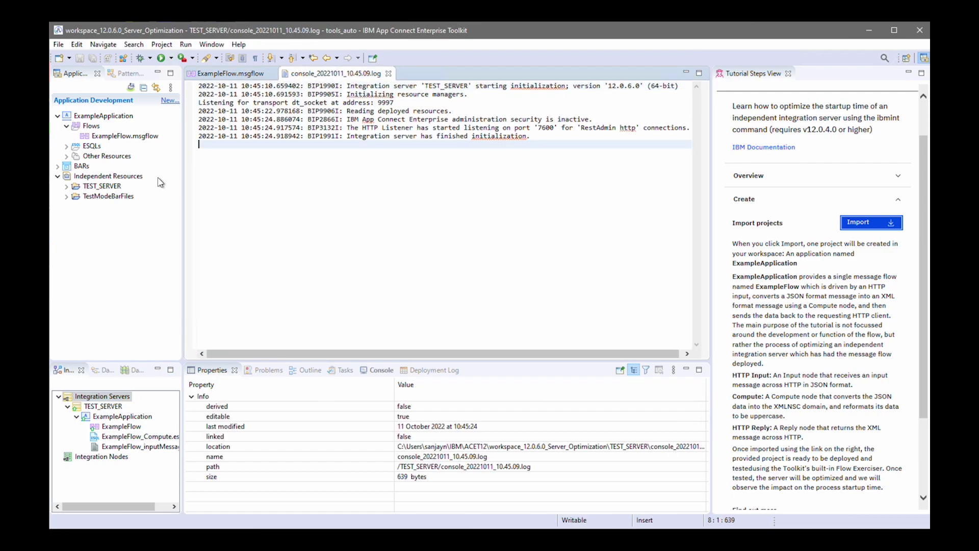
click(67, 186)
right_click(102, 186)
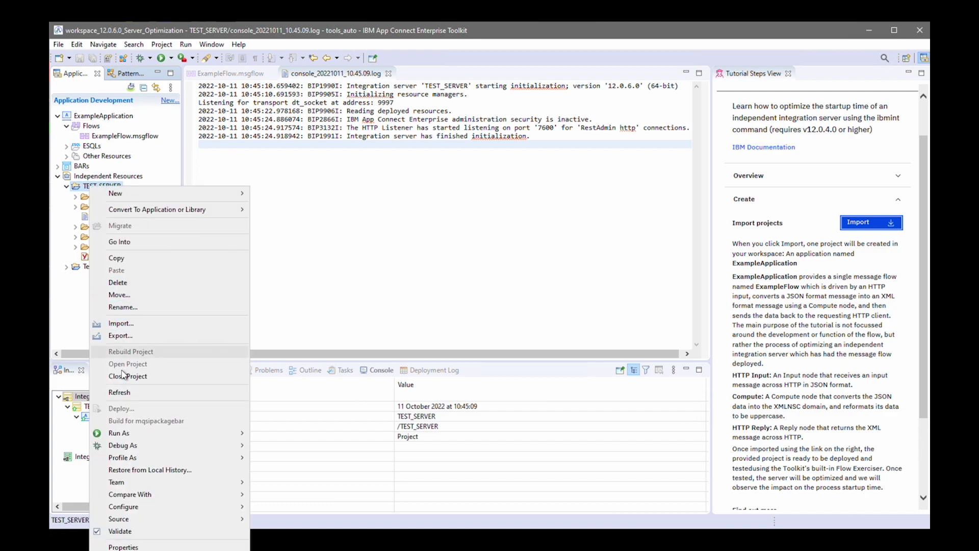
click(120, 392)
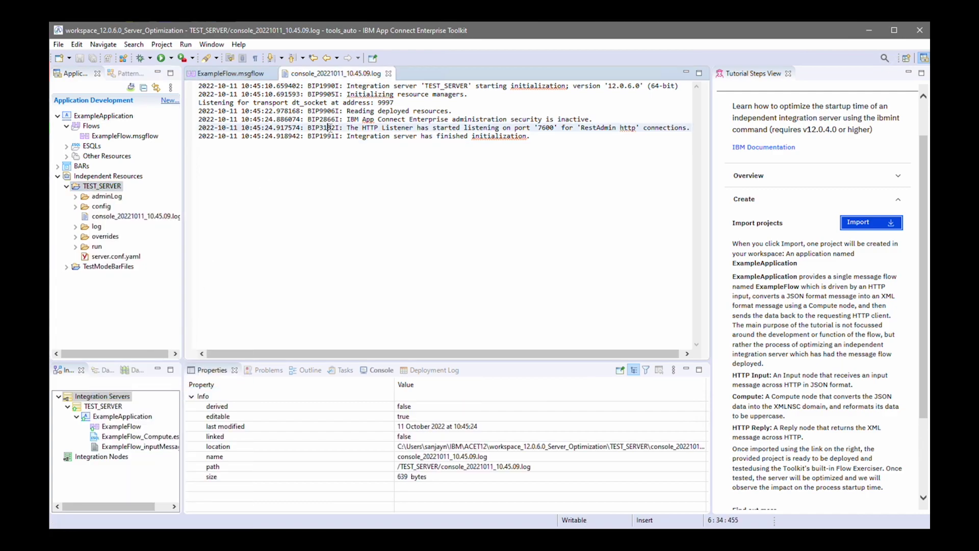
- Stop the TEST_SERVER integration server
click(102, 407)
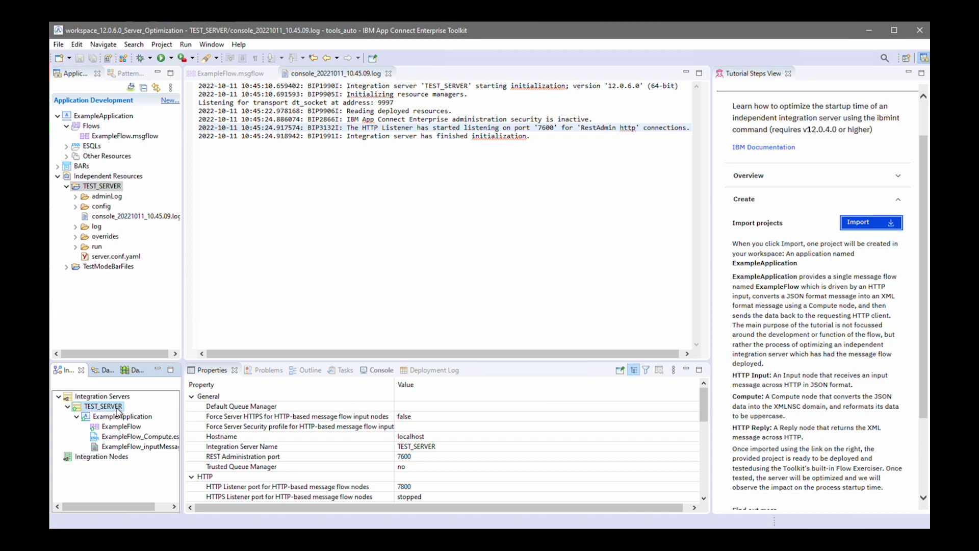
right_click(112, 411)
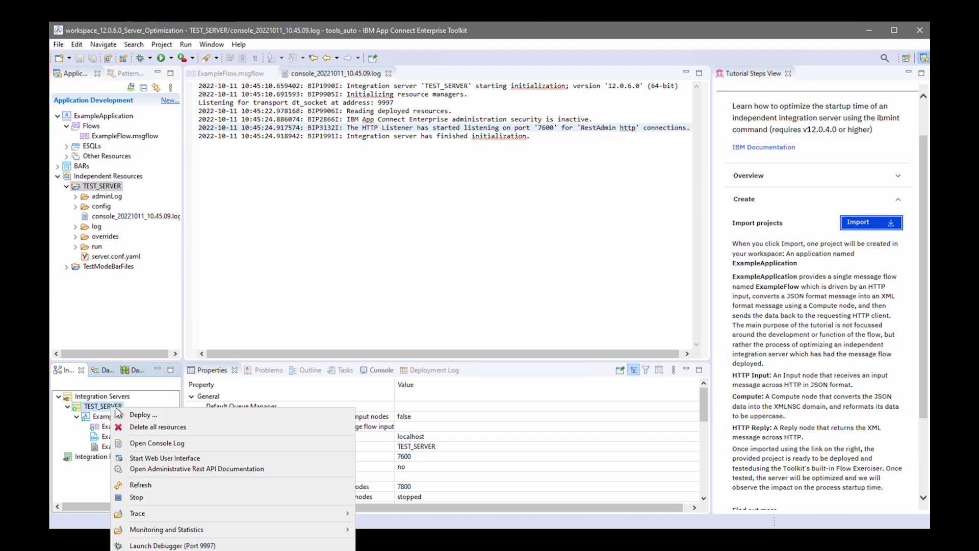
click(145, 498)
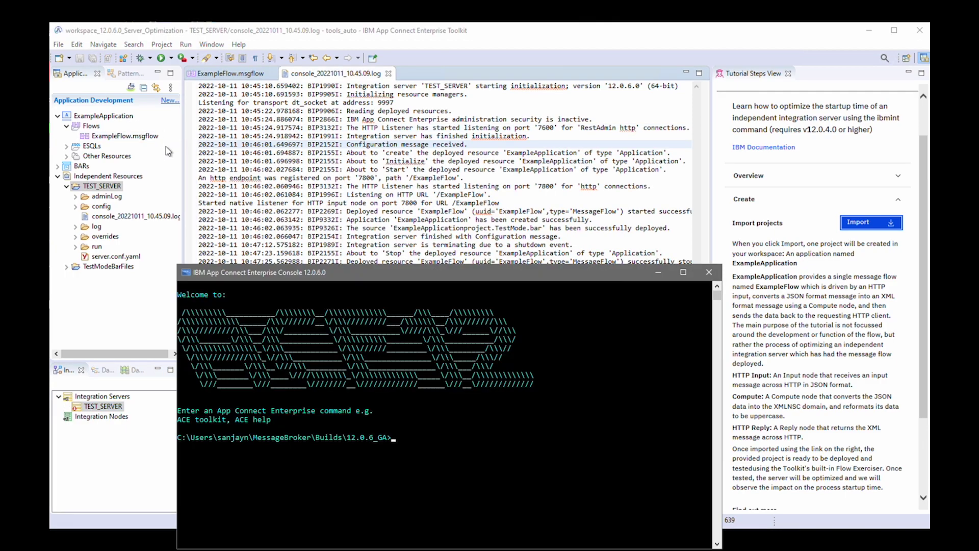
- Copy the TEST_SERVER project's folder location from its Properties
click(103, 187)
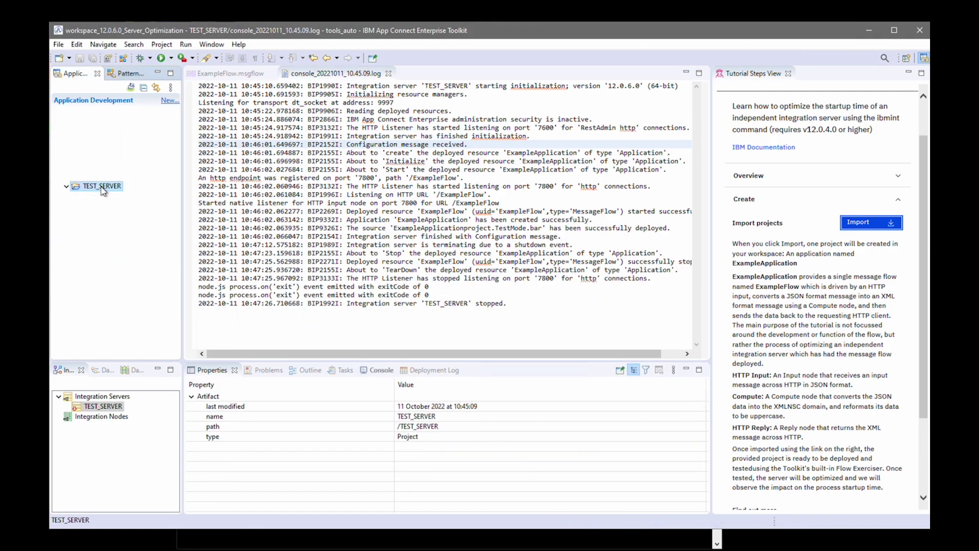
right_click(102, 187)
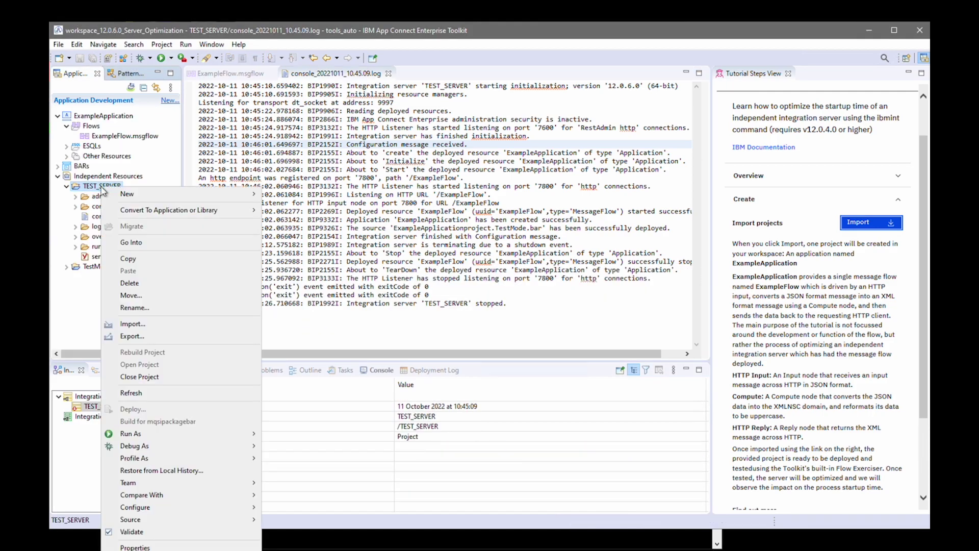
click(151, 546)
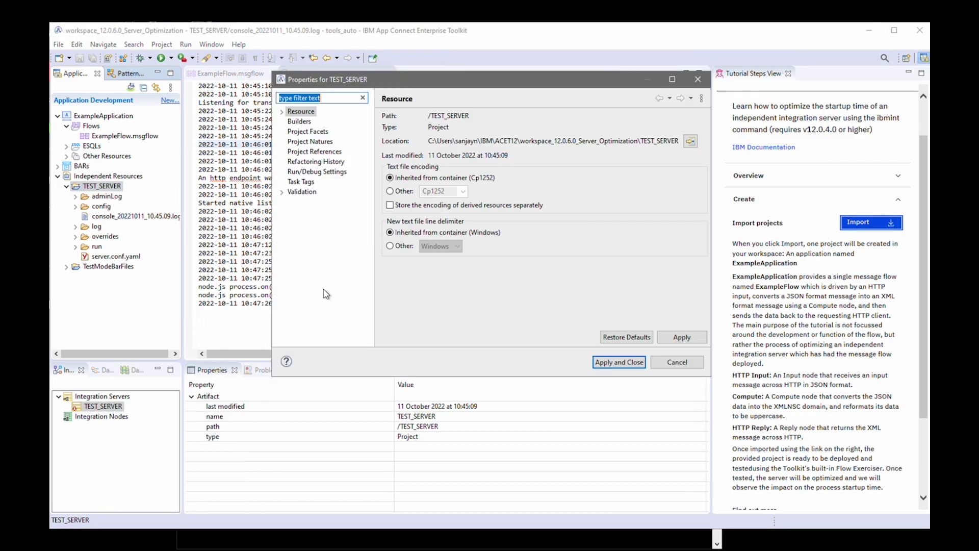
drag(429, 140, 638, 141)
key(ctrl+c)
- In the ACE Console, cd to the workspace, list it, and run ibmint optimize server on TEST_SERVER
key(alt+Tab)
text(cd)
key(ctrl+v)
key(Return)
text(r)
key(Return)
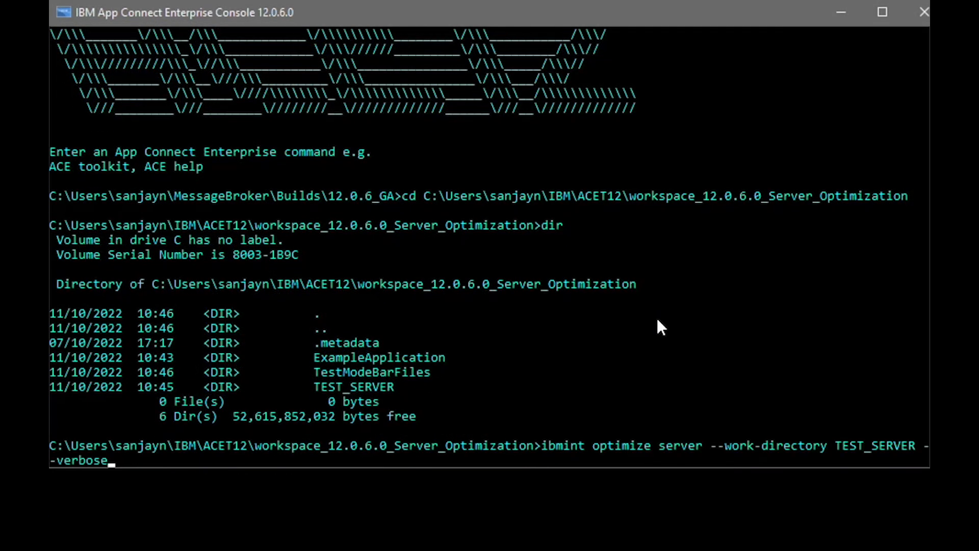
key(Return)
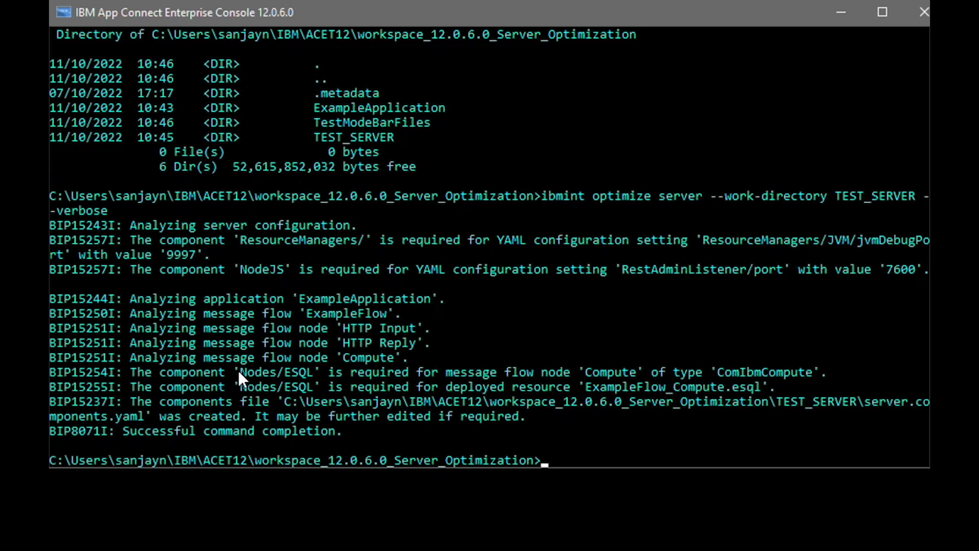
drag(238, 371, 328, 370)
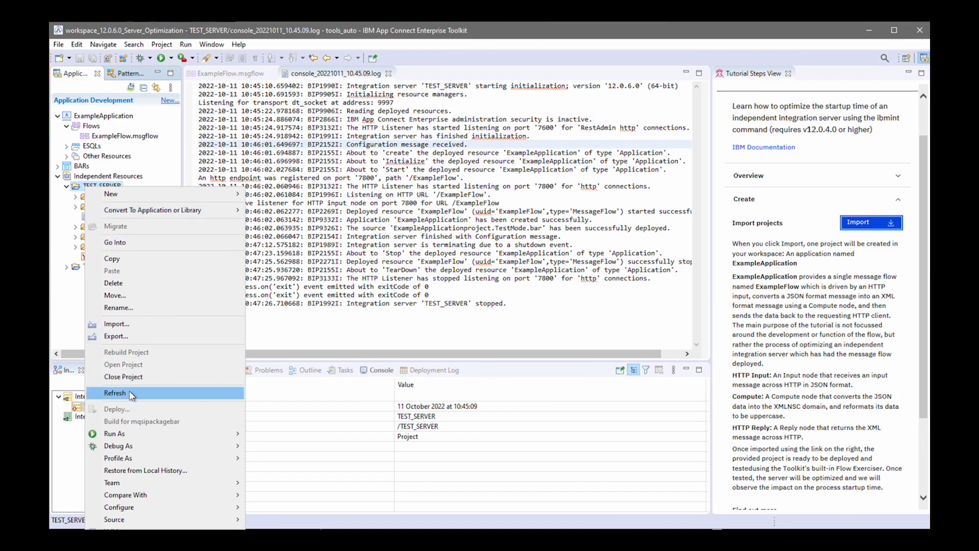
- Refresh TEST_SERVER, open server.components.yaml, and highlight the ESQL: true and JVM: true entries
click(127, 391)
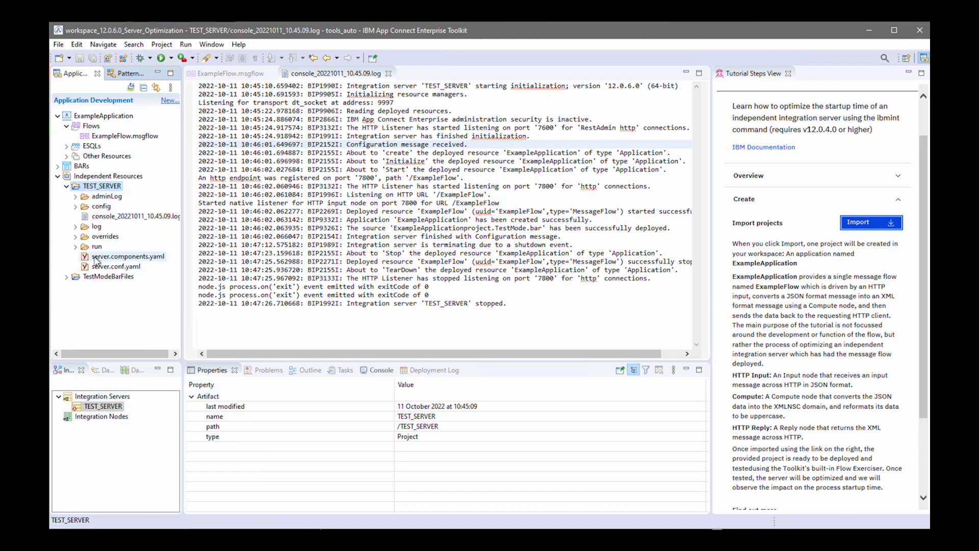
click(99, 259)
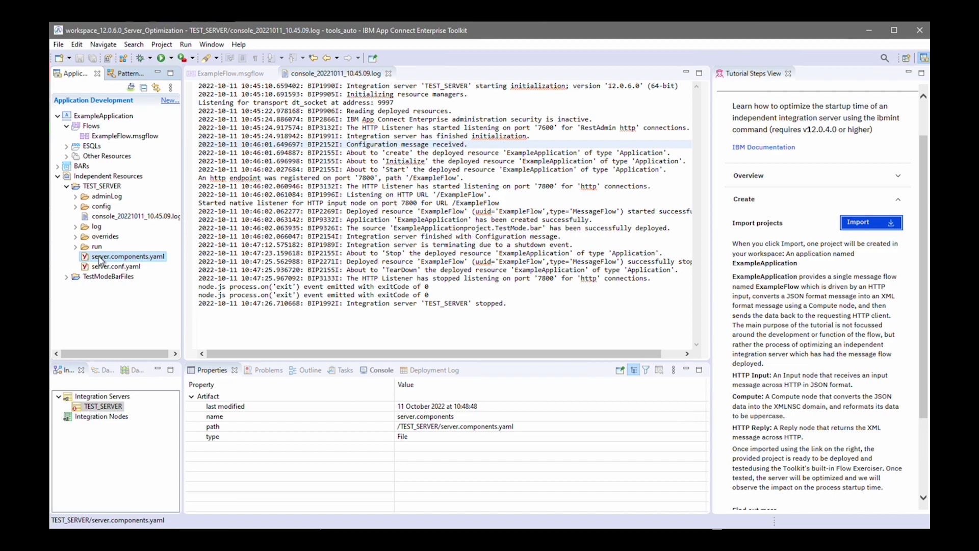
double_click(100, 260)
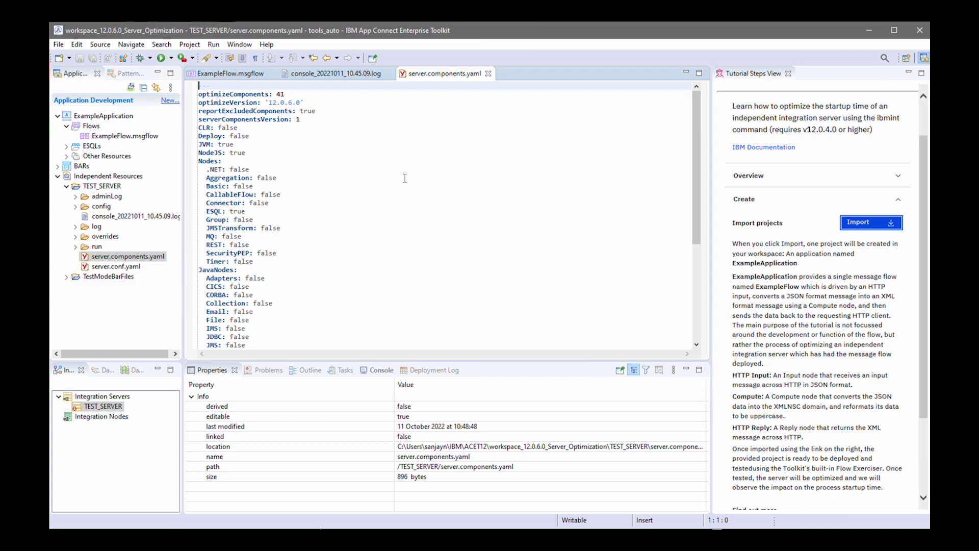
scroll(441, 165, down, 2)
scroll(439, 169, down, 3)
scroll(439, 169, down, 3)
scroll(439, 168, down, 3)
scroll(440, 169, down, 2)
scroll(439, 168, down, 1)
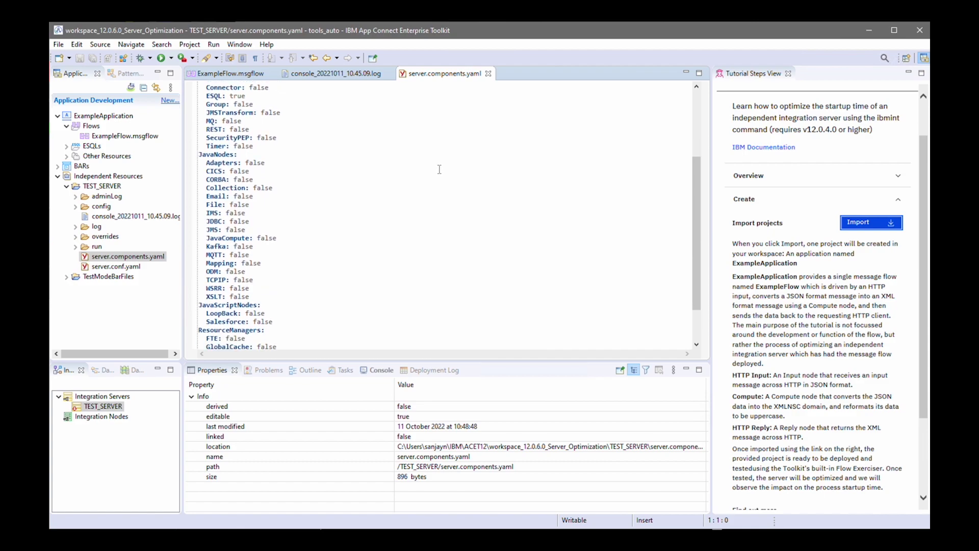
scroll(439, 168, down, 2)
scroll(439, 169, down, 2)
scroll(439, 168, down, 2)
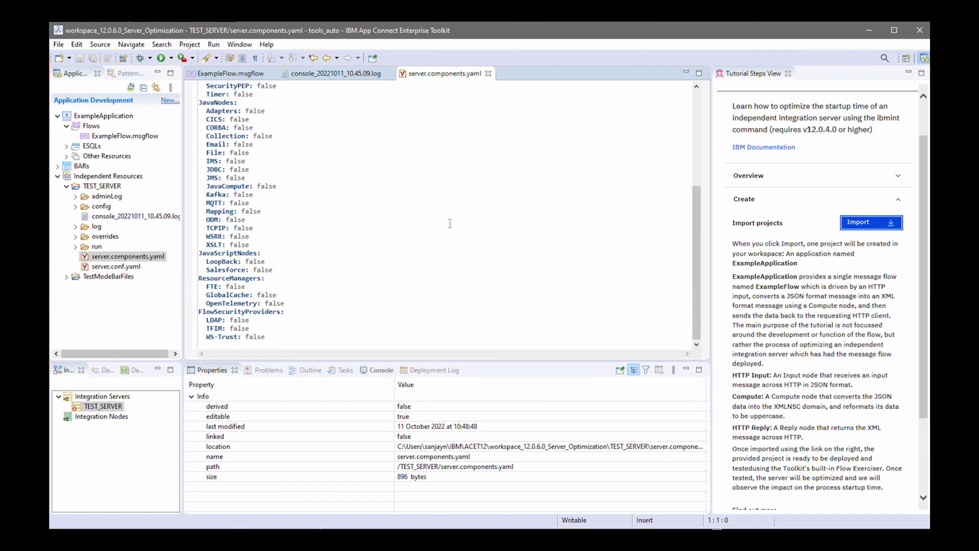
scroll(471, 230, up, 4)
scroll(471, 229, up, 4)
scroll(472, 230, up, 4)
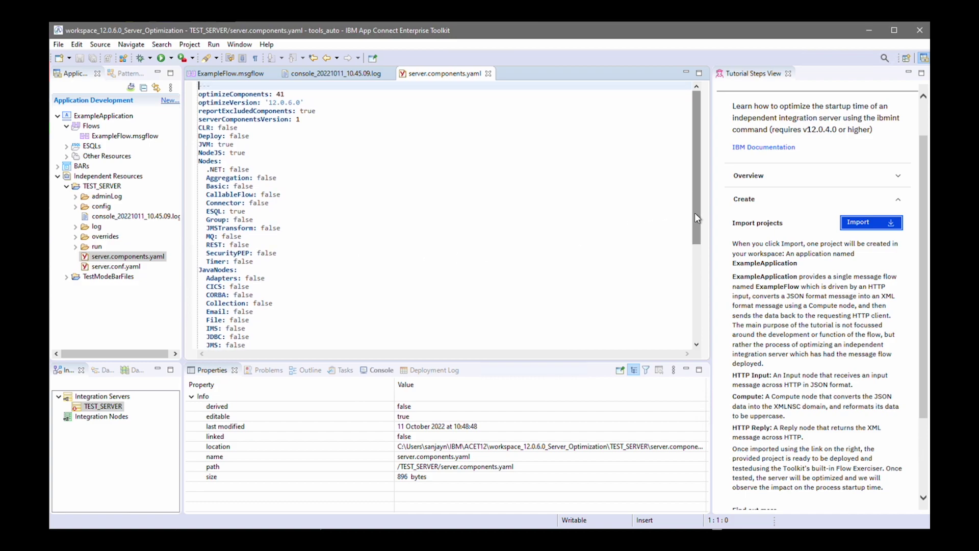
mouse_move(695, 213)
mouse_down()
mouse_move(696, 321)
mouse_move(696, 154)
mouse_up()
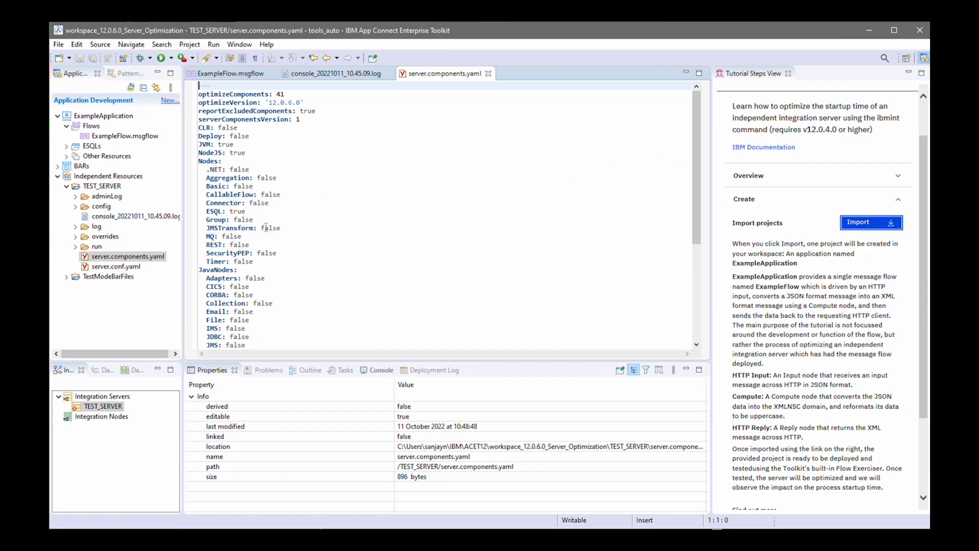
drag(205, 212, 246, 212)
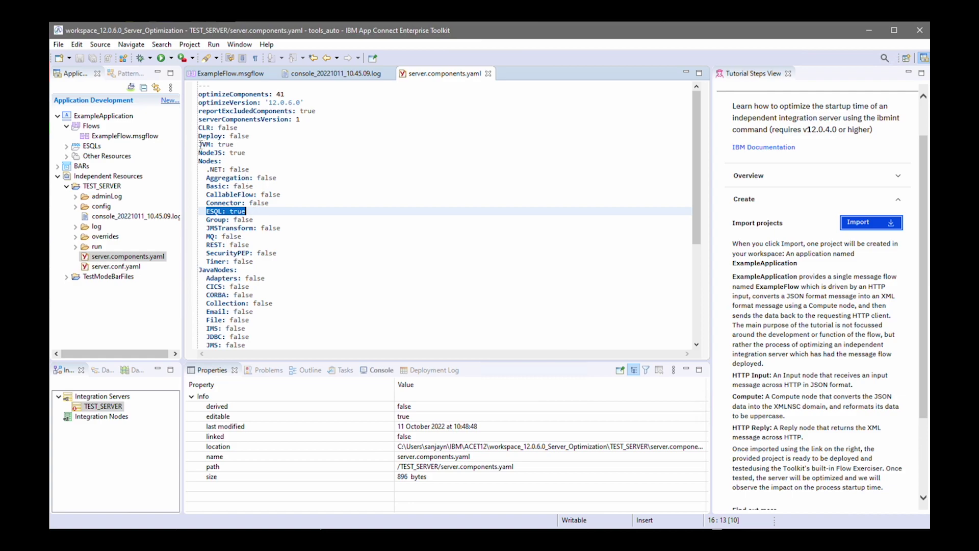
drag(200, 143, 235, 144)
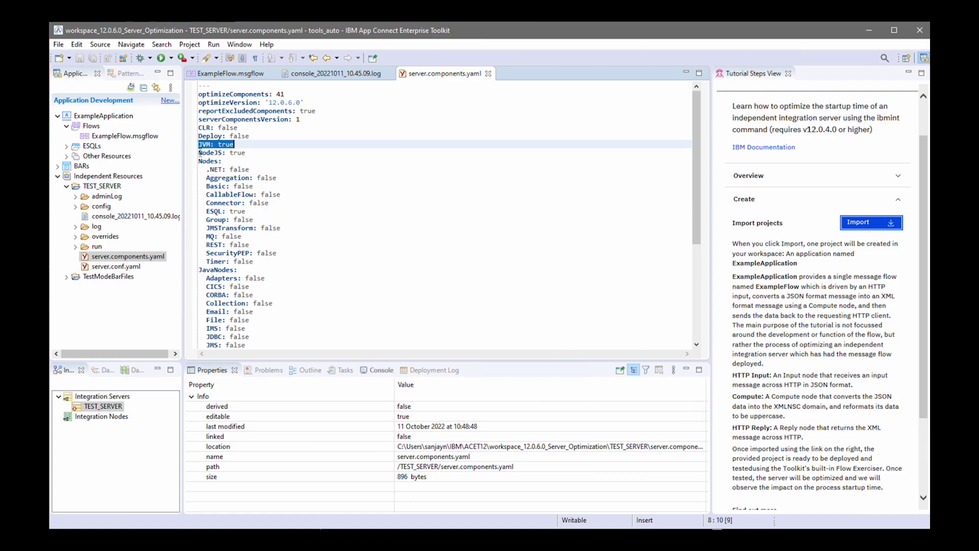
click(254, 187)
click(100, 406)
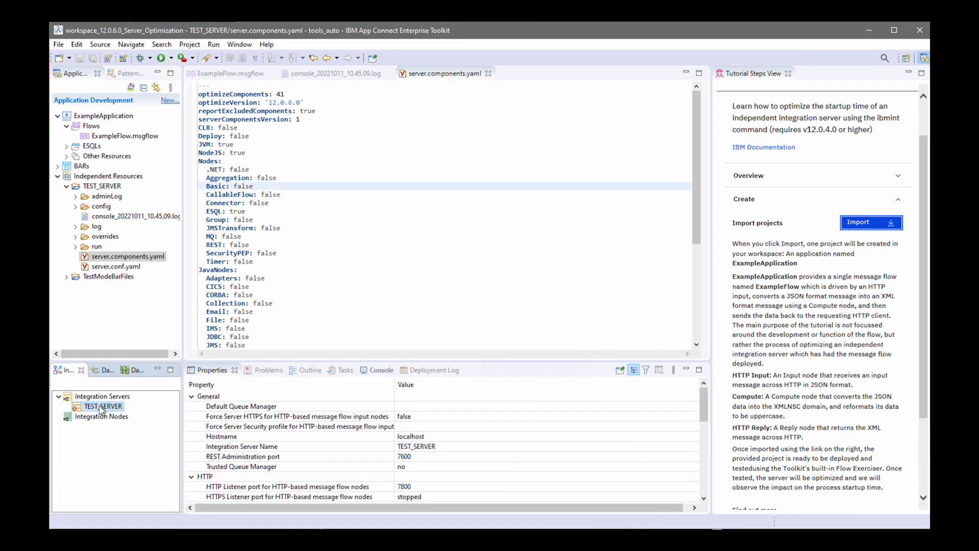
right_click(101, 408)
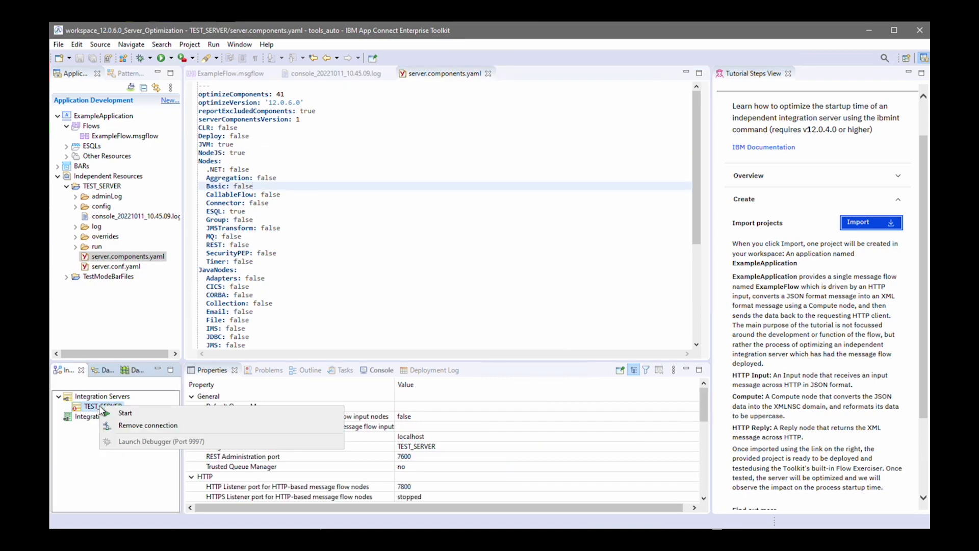
click(139, 417)
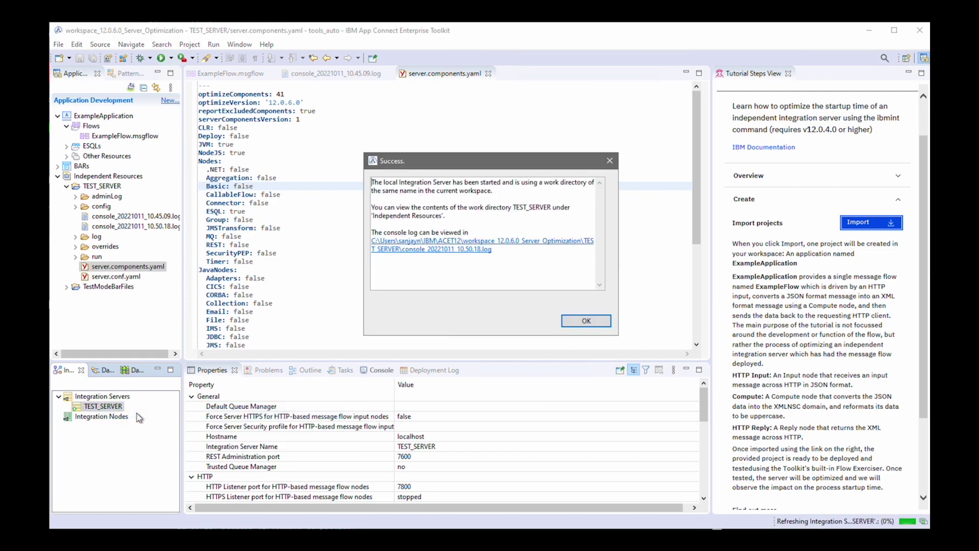
click(511, 241)
click(586, 321)
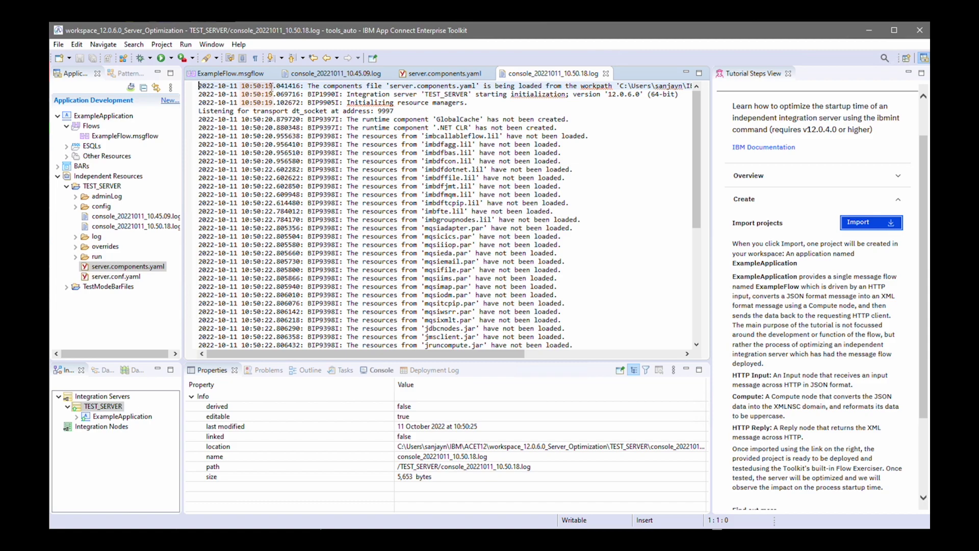
drag(697, 197, 695, 337)
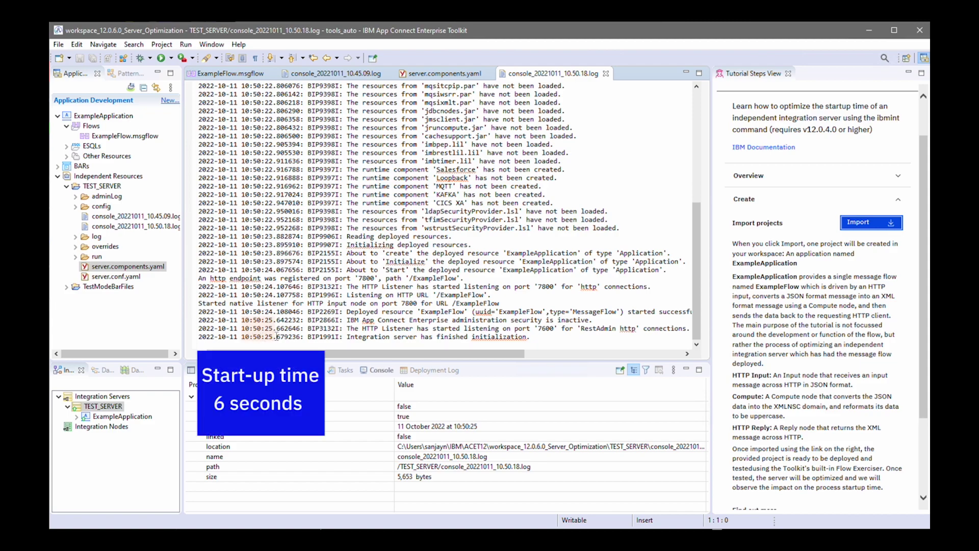
drag(696, 318, 695, 96)
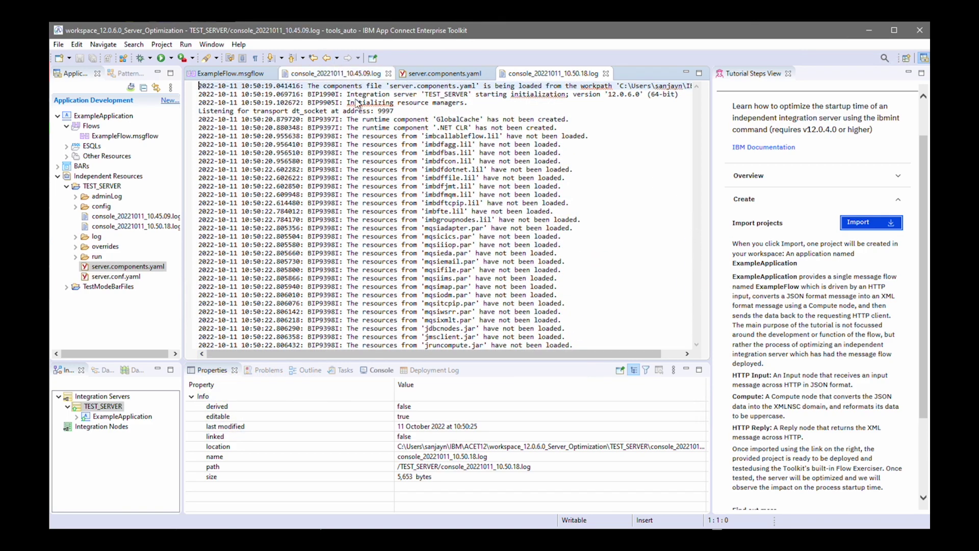
click(330, 73)
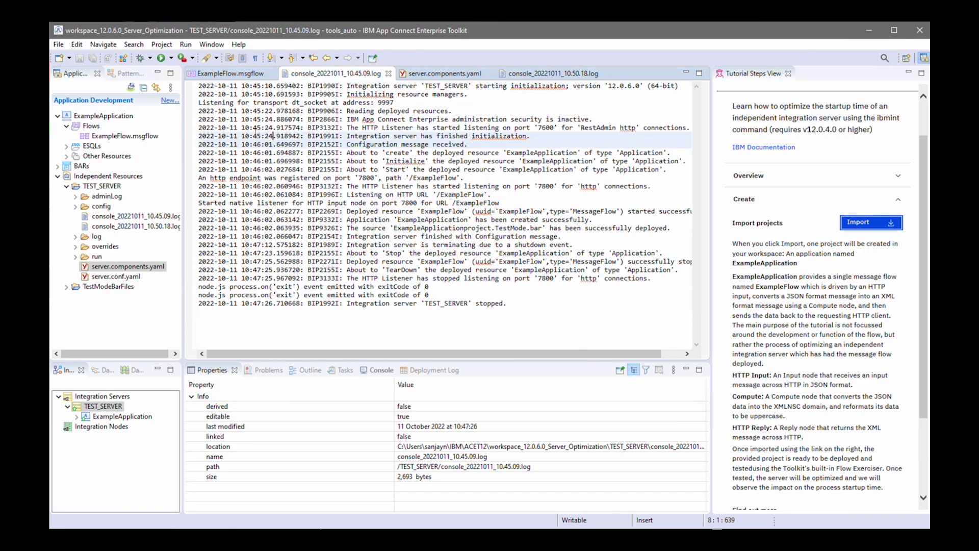
drag(272, 138, 207, 83)
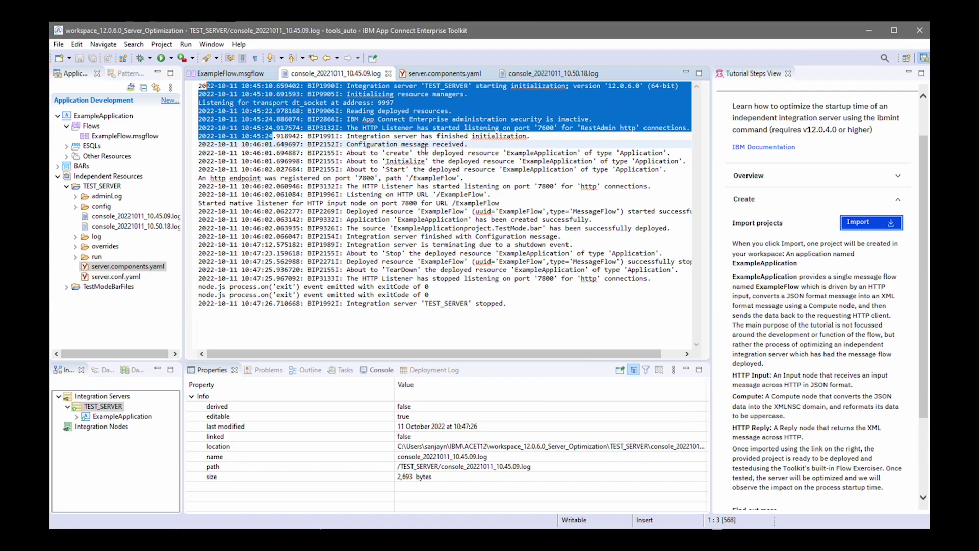
click(553, 104)
click(558, 74)
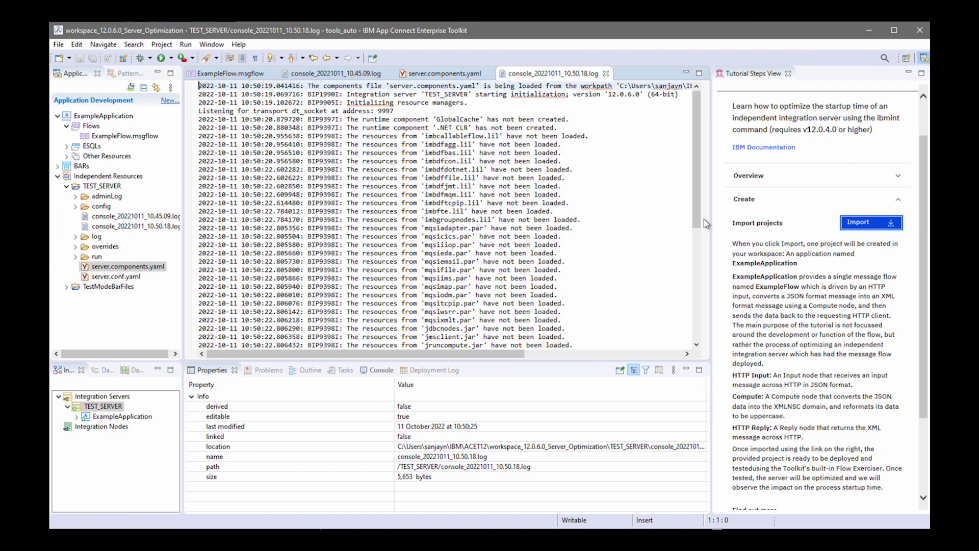
drag(696, 218, 695, 340)
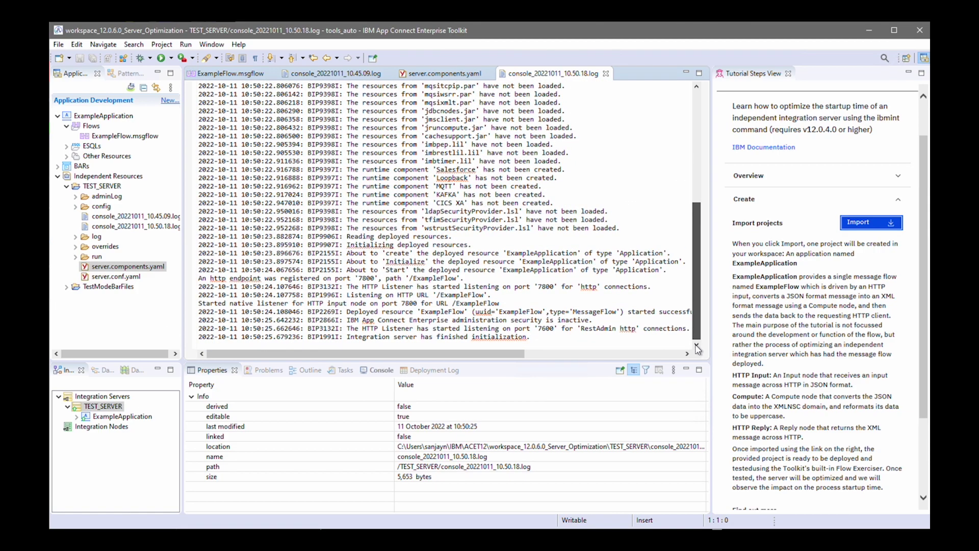
- Change 'NodeJS: true' to 'NodeJS: false' in server.components.yaml and save it
mouse_move(230, 74)
click(230, 73)
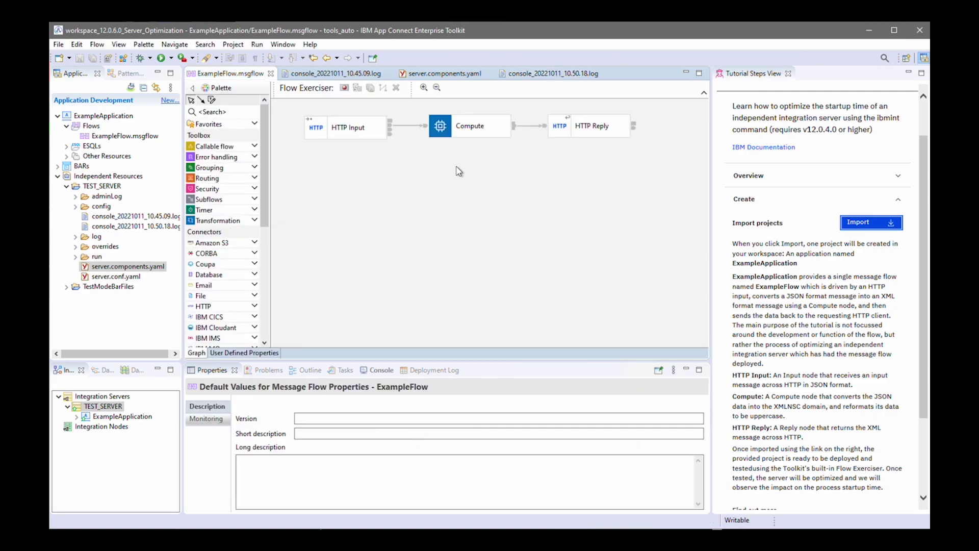
click(457, 127)
click(440, 73)
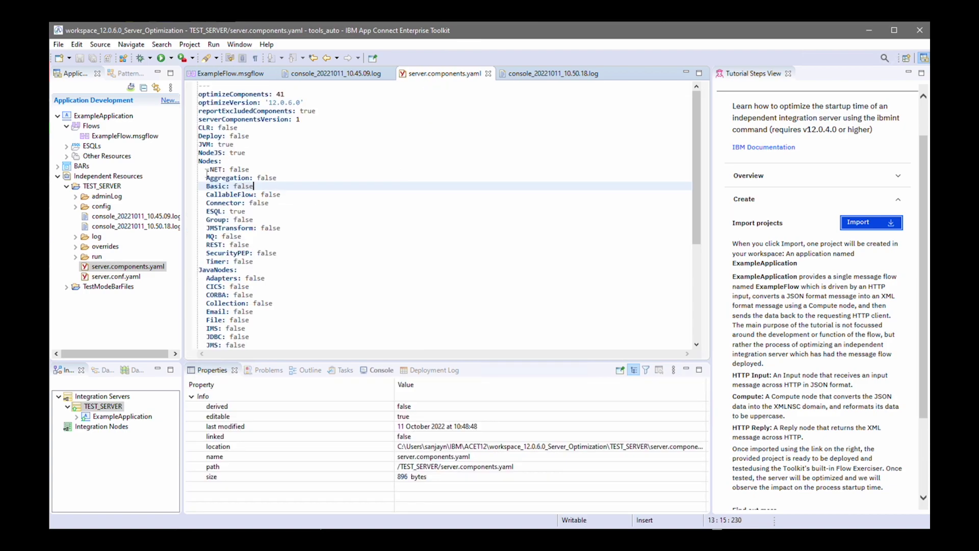
click(249, 153)
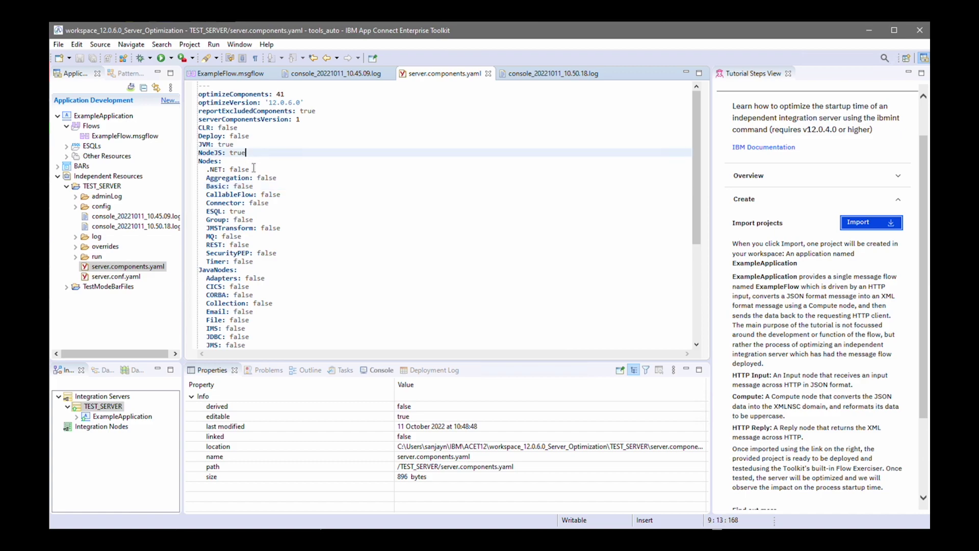
key(BackSpace)
key(BackSpace)
key(BackSpace)
text(false)
key(ctrl+s)
click(105, 406)
- Stop the TEST_SERVER integration server and start it again
right_click(105, 406)
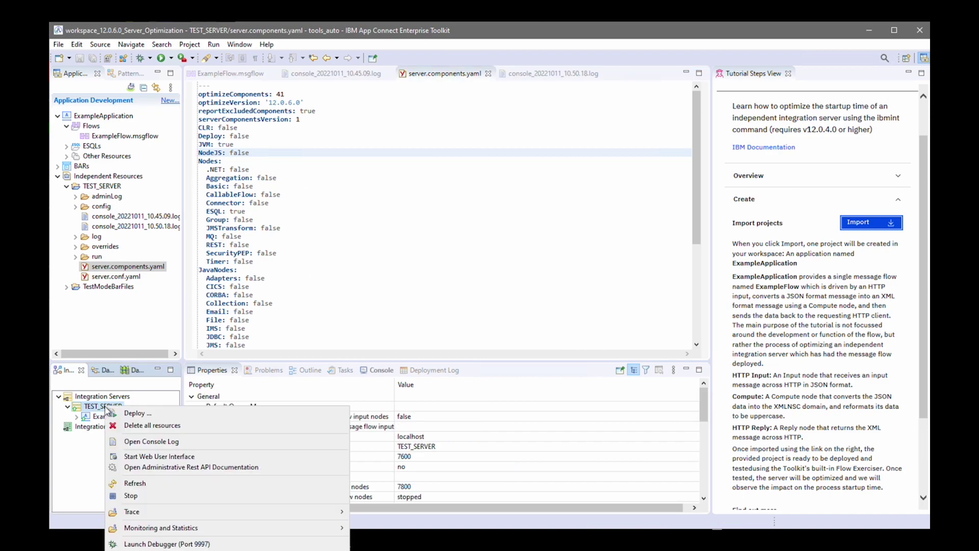
click(140, 498)
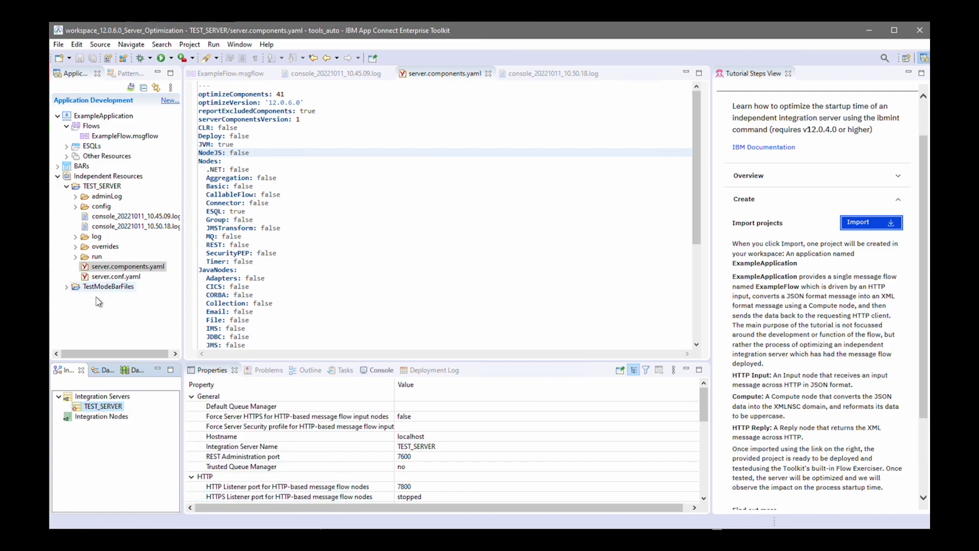
right_click(104, 406)
click(136, 412)
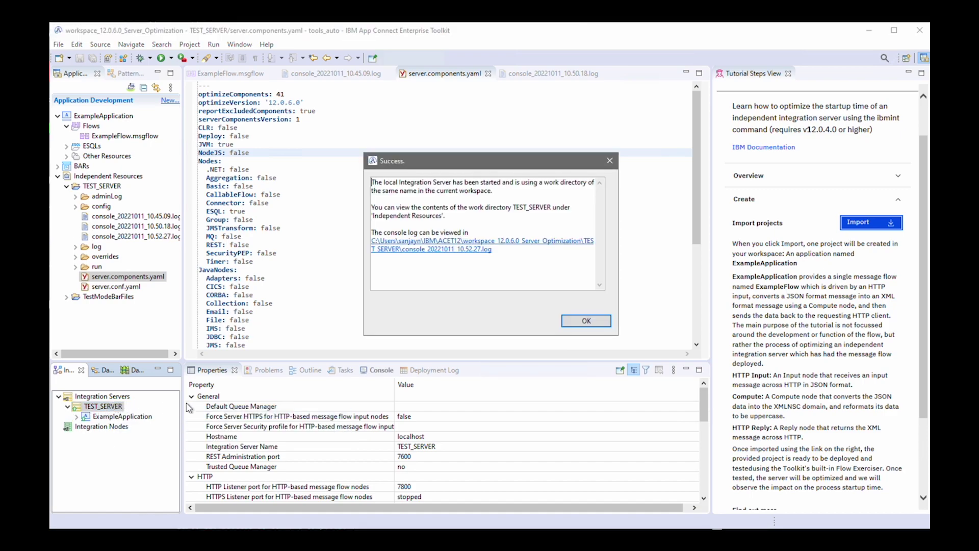
- Open TEST_SERVER's new console log and highlight the note that NodeJS was not created
click(485, 243)
click(586, 320)
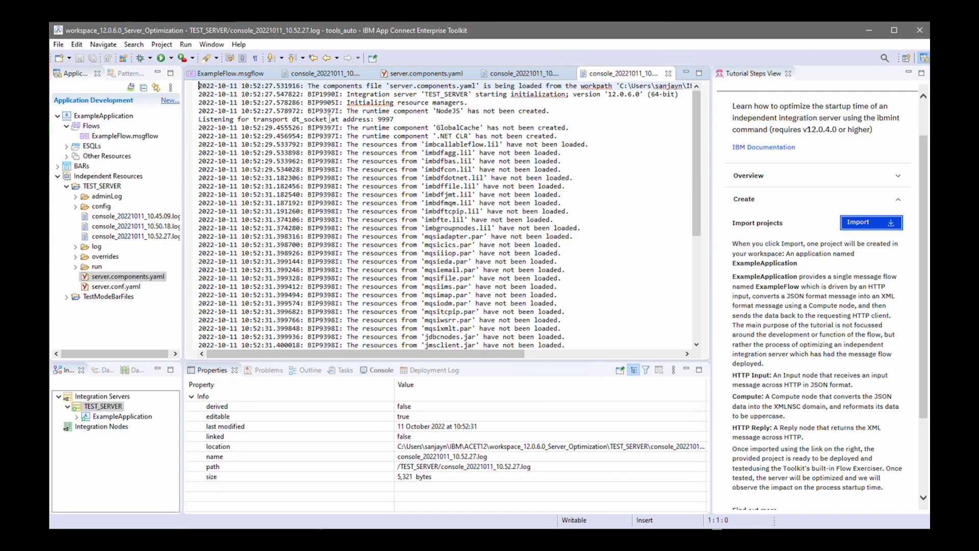
drag(426, 111, 556, 112)
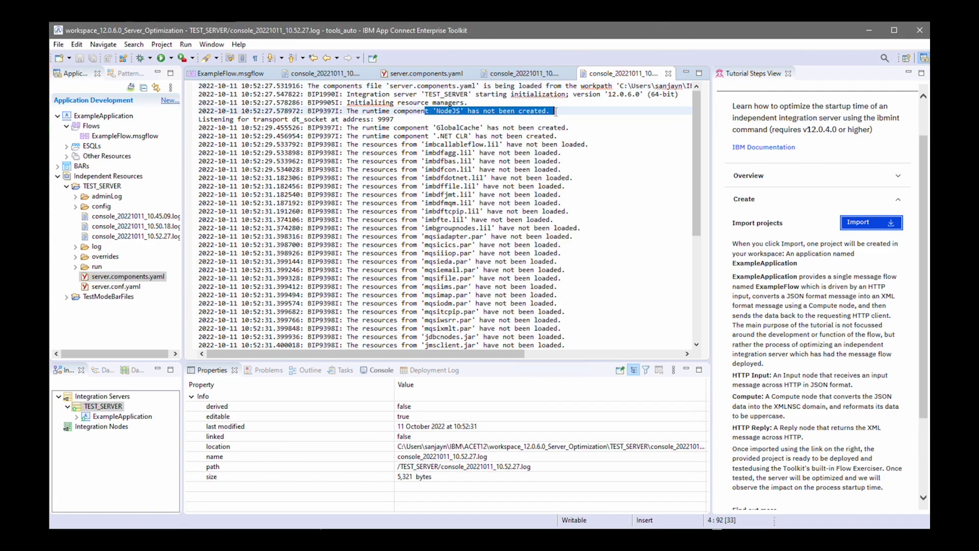
click(324, 152)
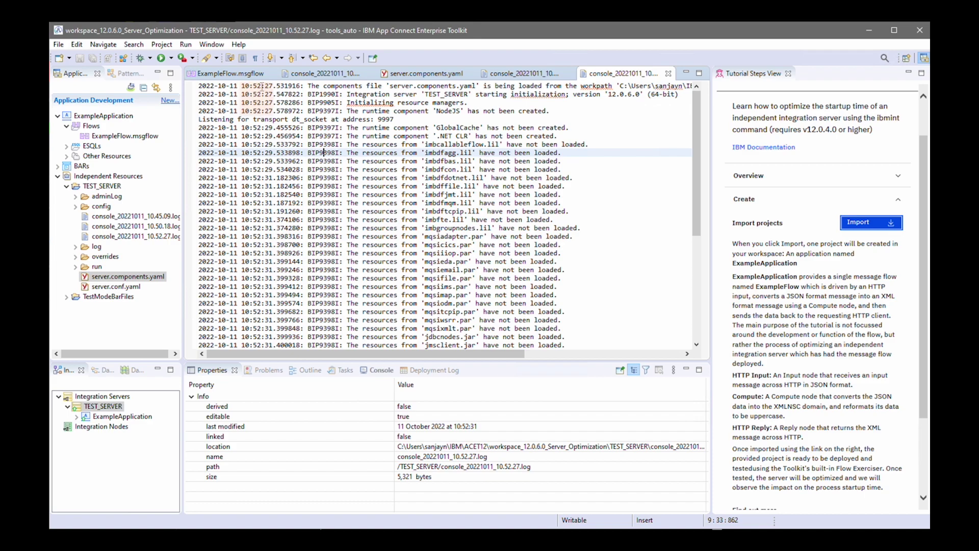
drag(695, 169, 693, 209)
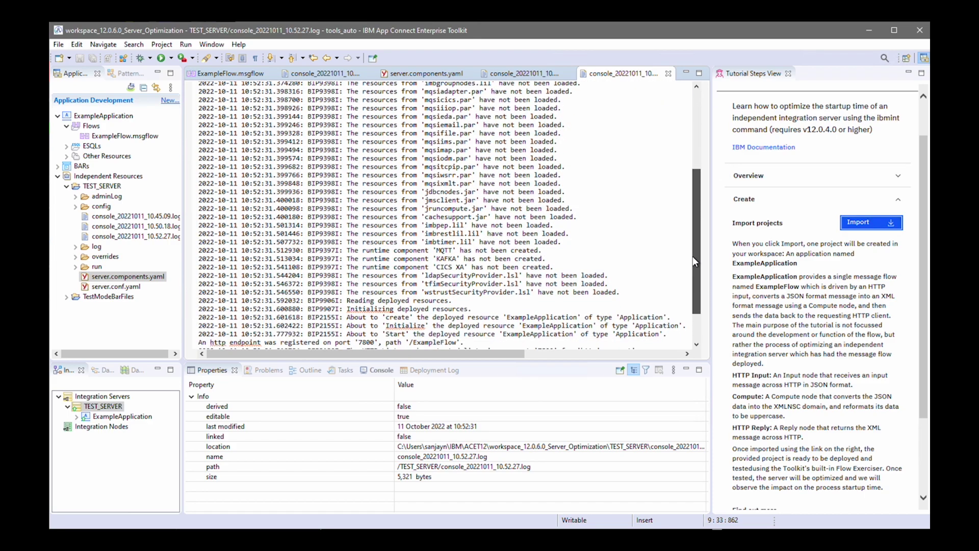
drag(692, 259, 692, 338)
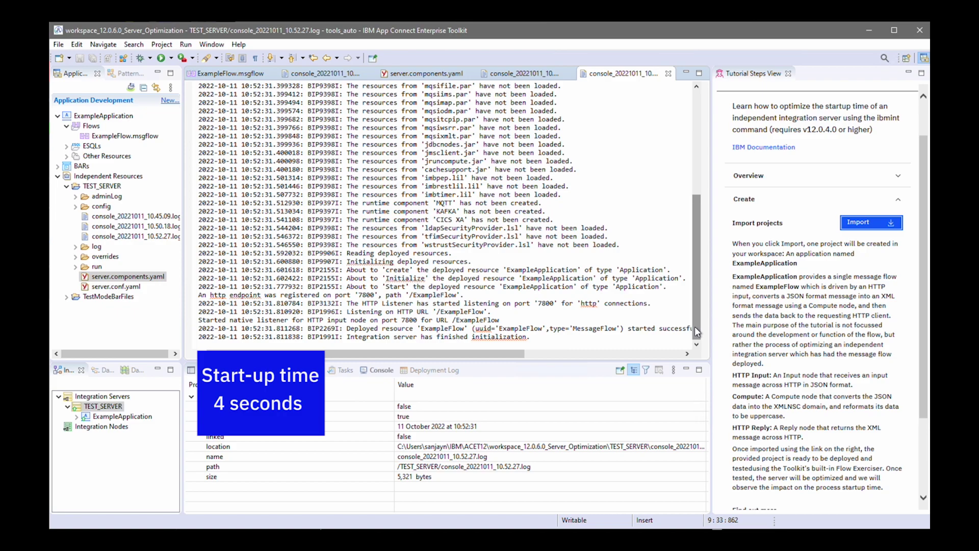
drag(695, 327, 695, 107)
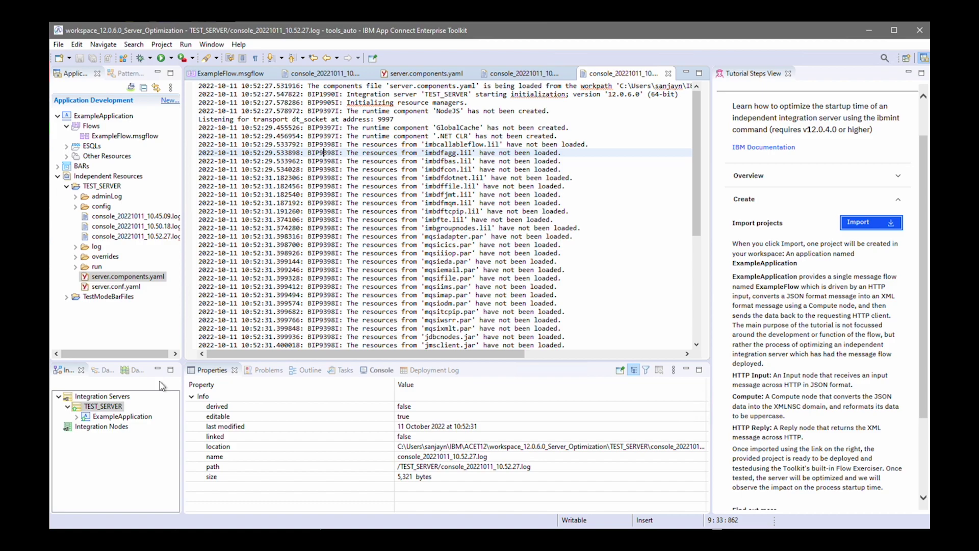
click(103, 407)
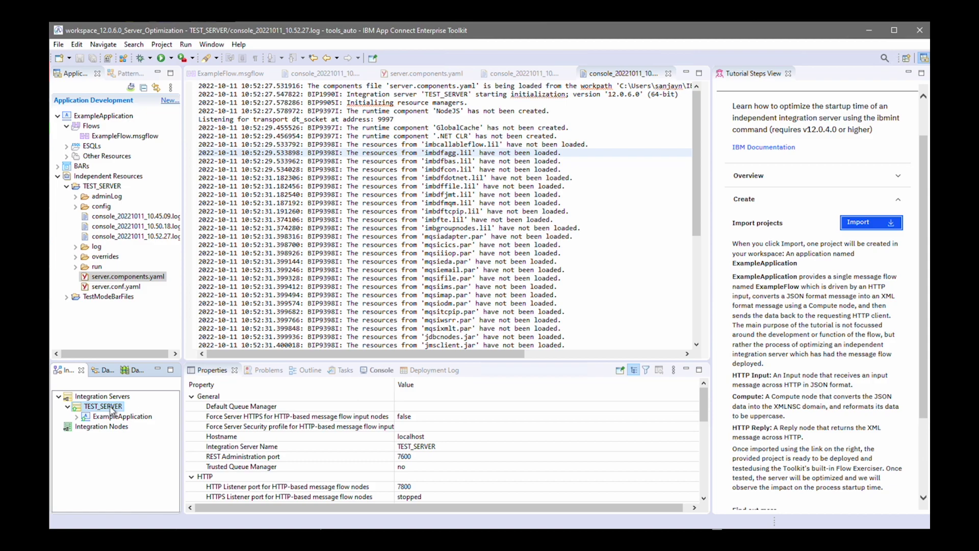
right_click(113, 411)
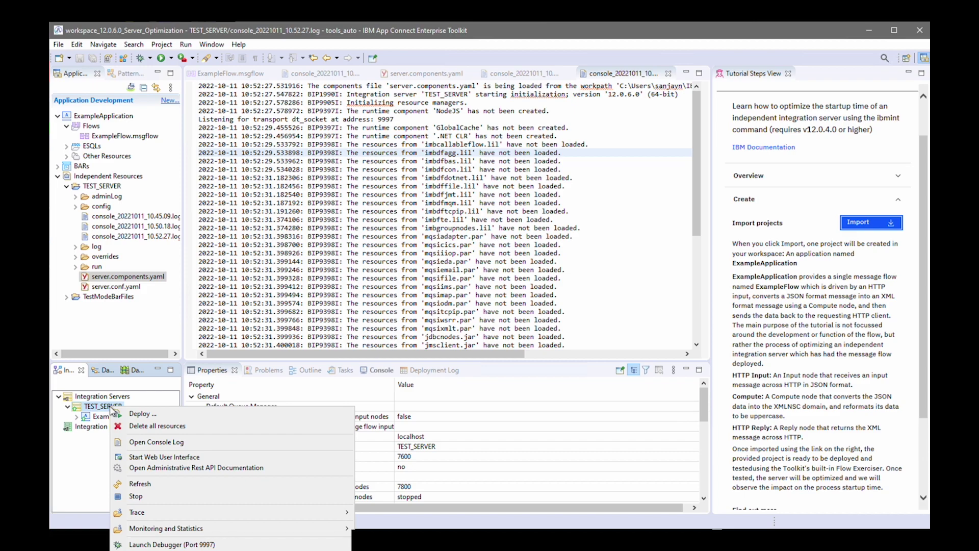
- Launch TEST_SERVER's web user interface, see Firefox cannot connect to localhost:7600, and close Firefox
click(165, 459)
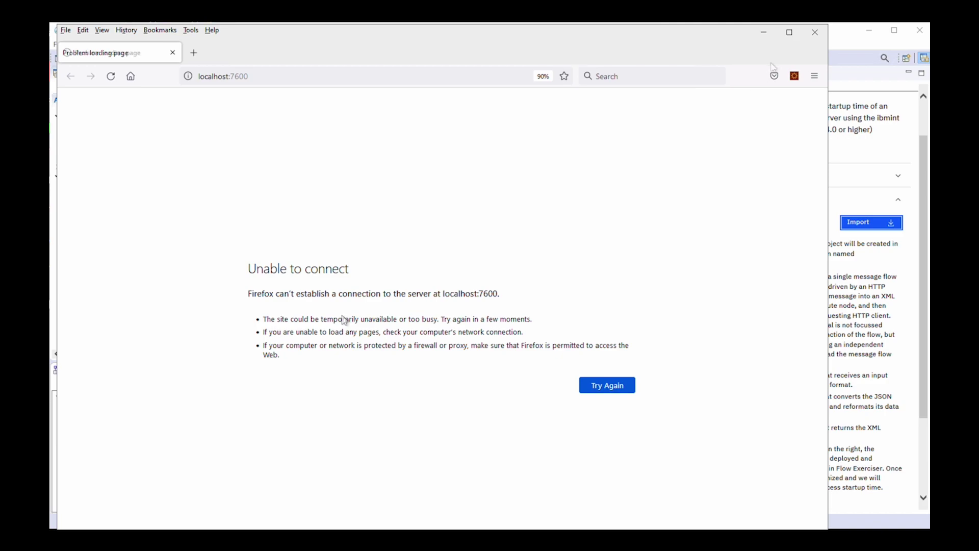
click(819, 33)
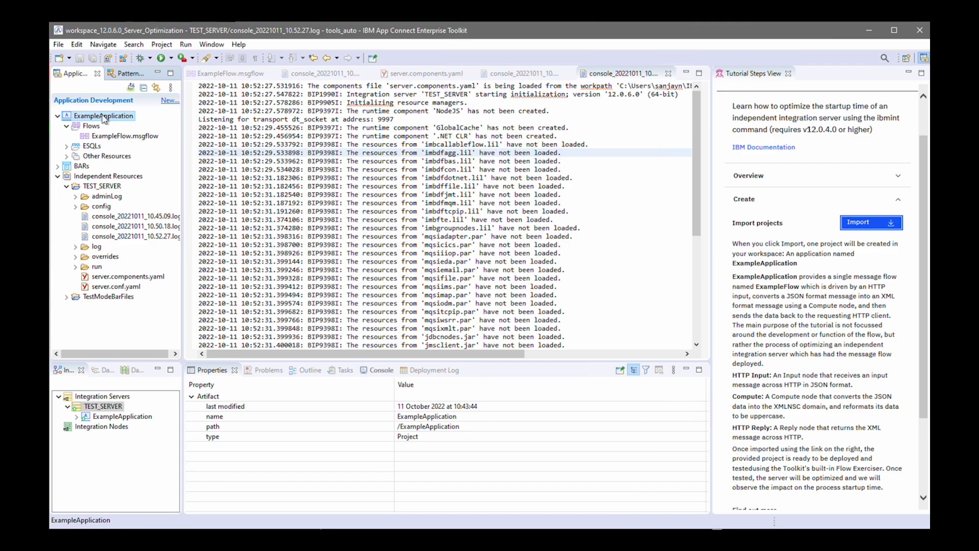
- Drag ExampleApplication onto TEST_SERVER and read the resulting BIP2377E deployment error
mouse_move(104, 117)
mouse_down()
mouse_move(111, 414)
mouse_move(103, 407)
mouse_up()
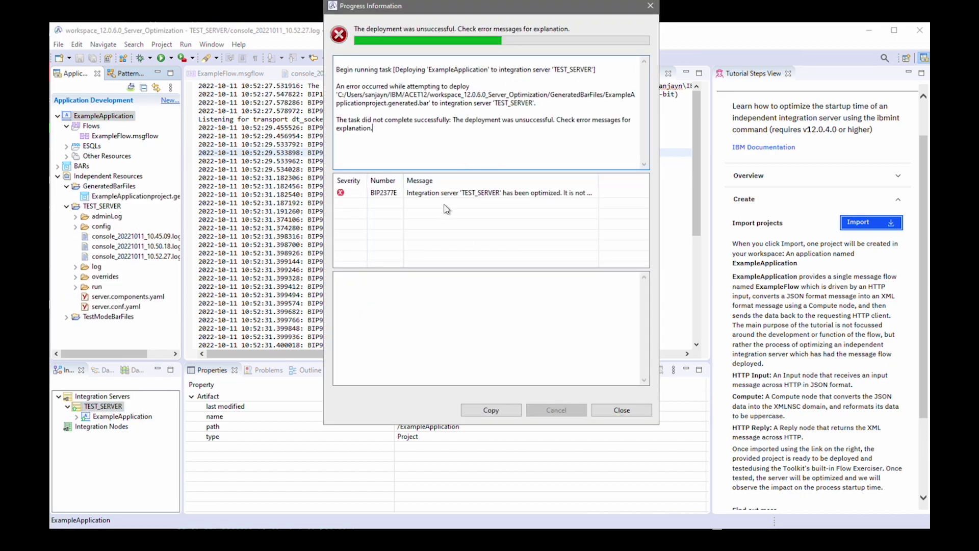
click(382, 192)
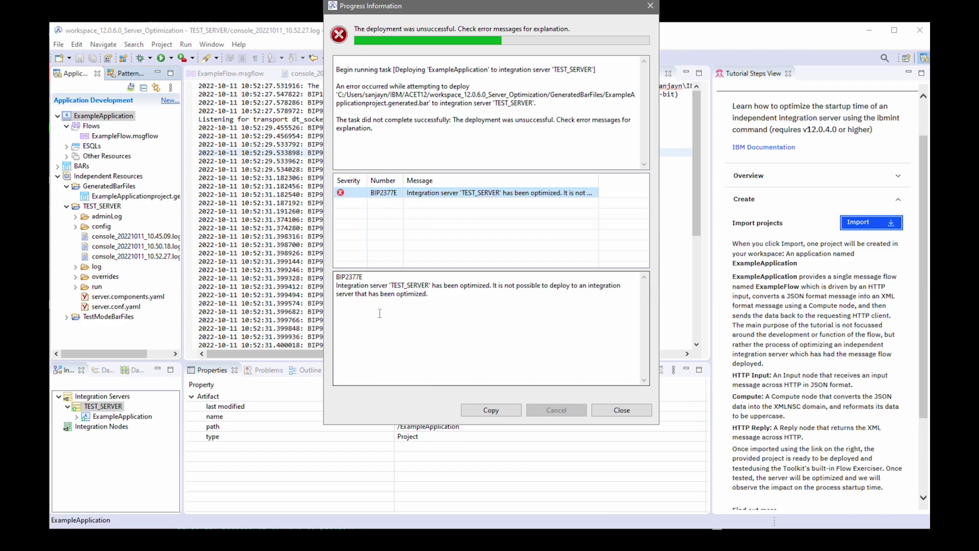